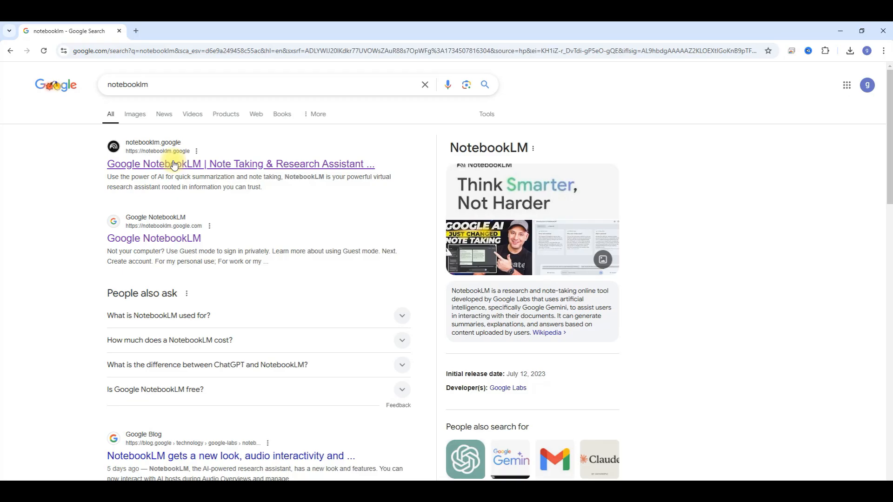
Open the official NotebookLM website from the search results and launch NotebookLM
click(174, 164)
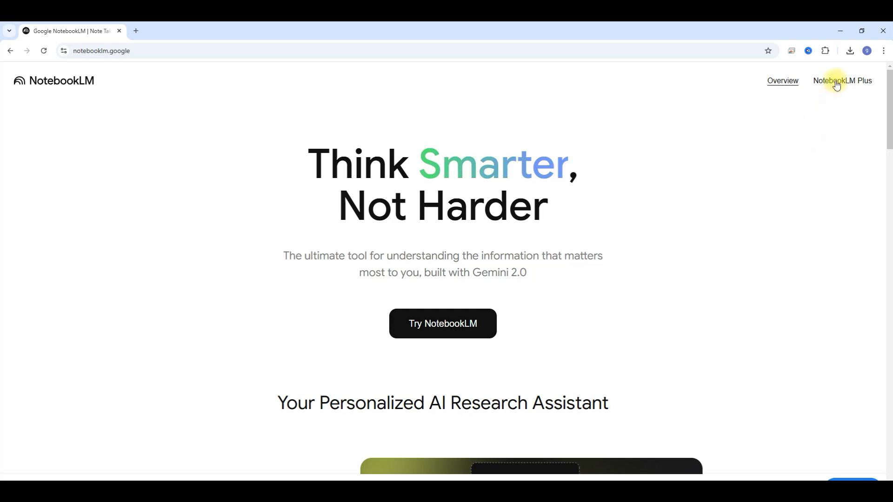
click(440, 325)
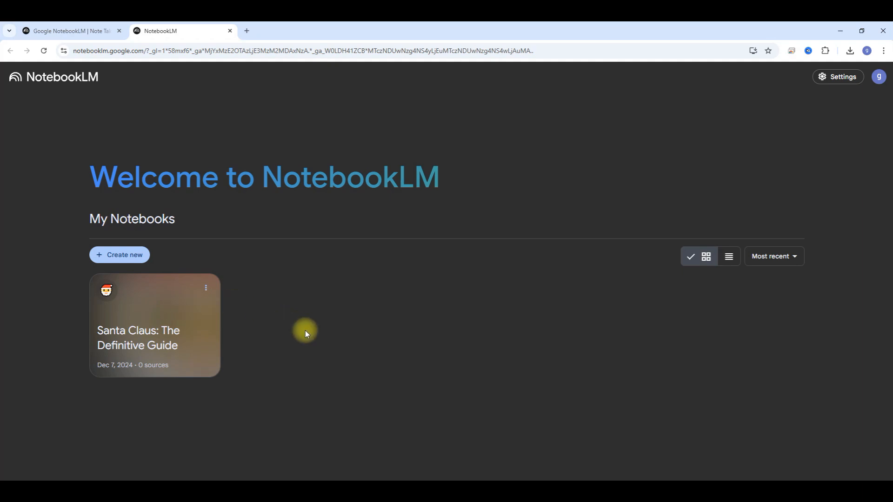
Examine the home page's settings, its list and grid layouts, and the sort options for the notebooks
click(832, 78)
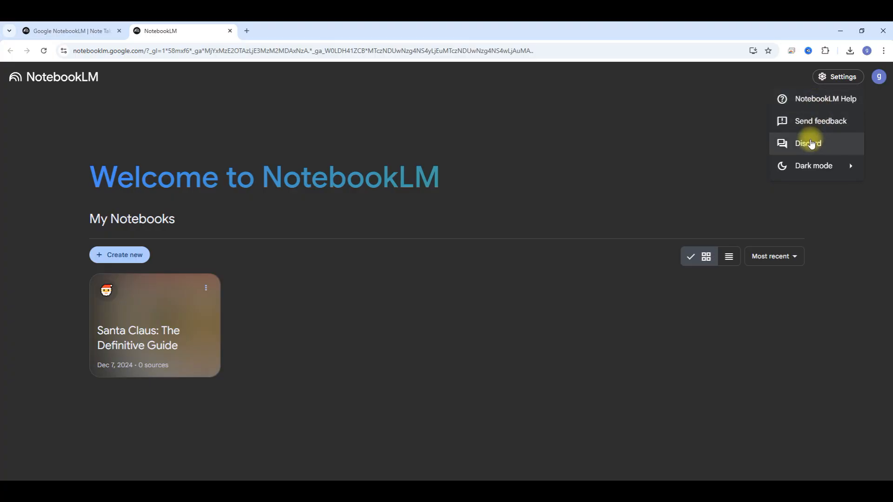
mouse_move(813, 166)
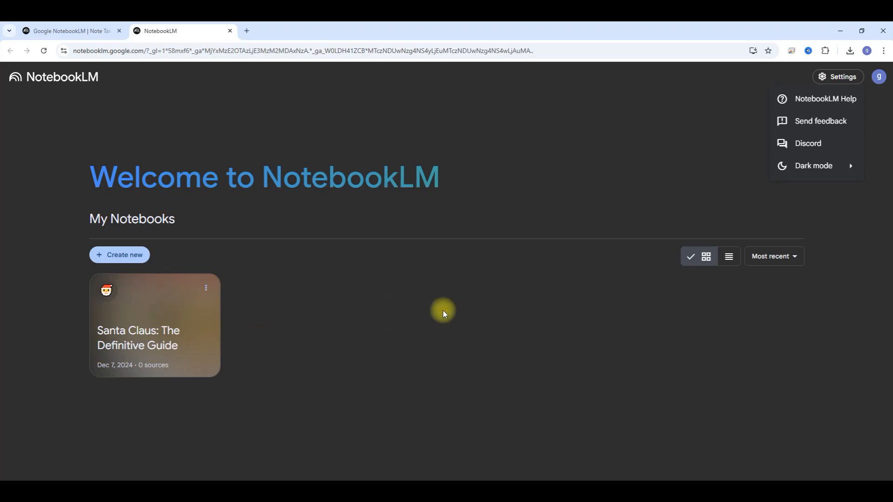
click(729, 258)
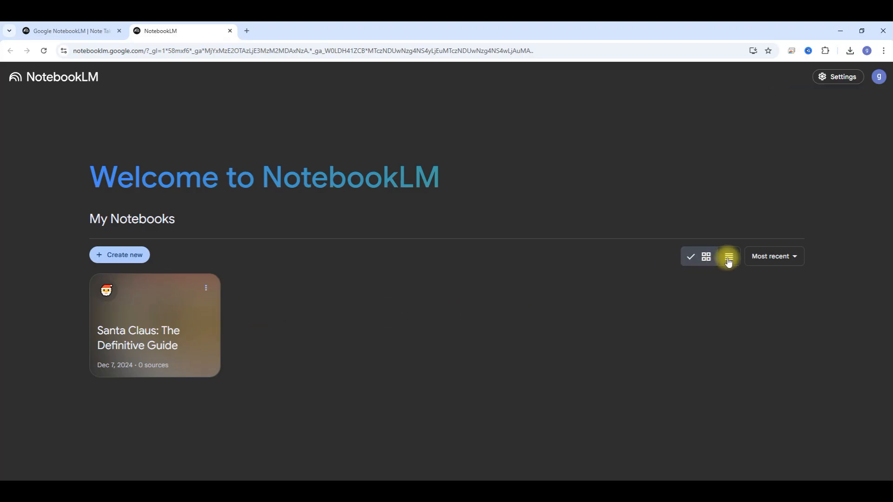
click(728, 260)
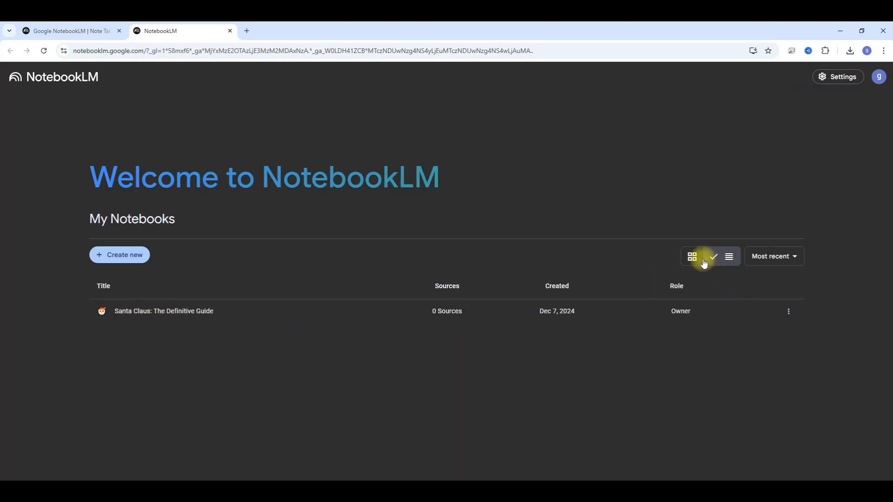
click(691, 258)
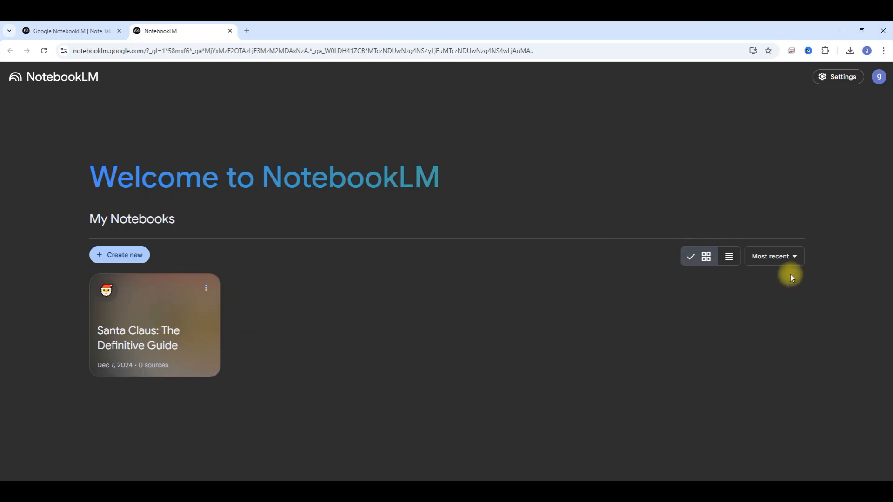
click(796, 261)
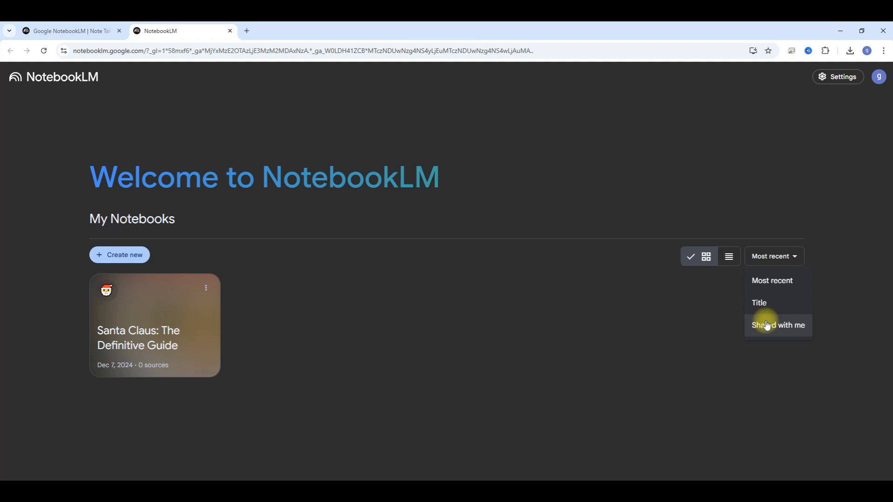
click(367, 319)
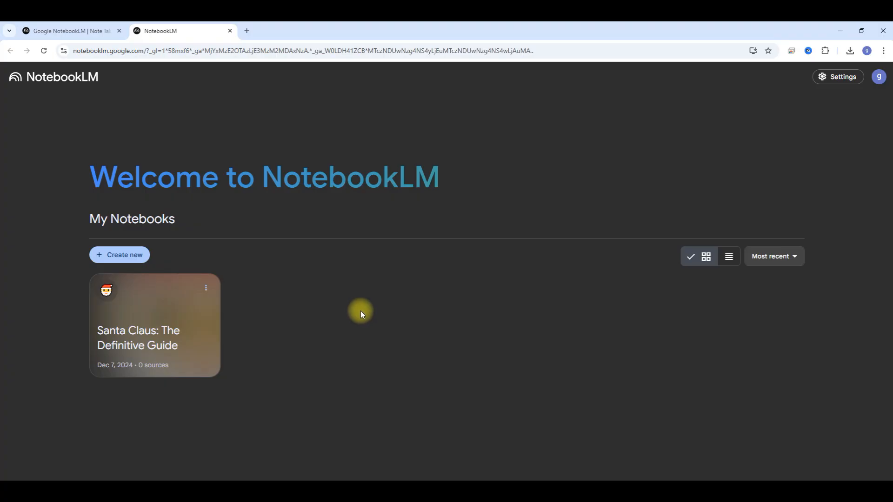
Create a new notebook
click(130, 263)
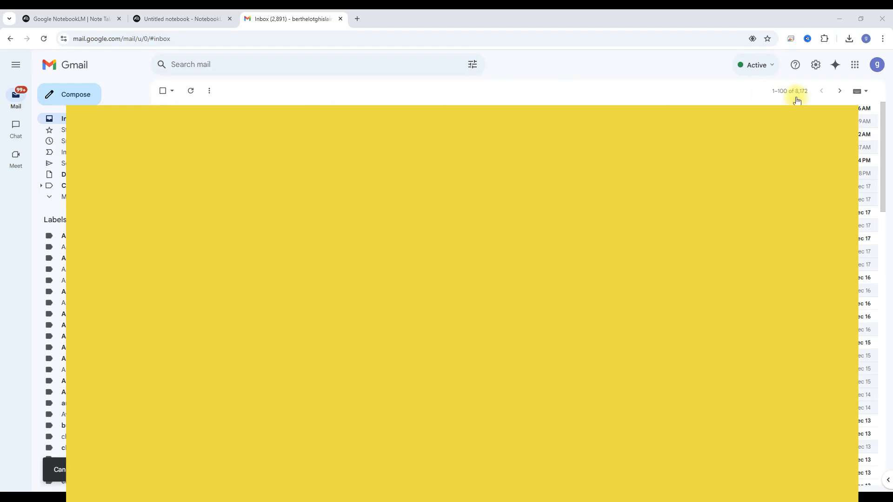
Switch from Gmail to Google Drive, create a folder named "notebooklm" and open it
click(856, 69)
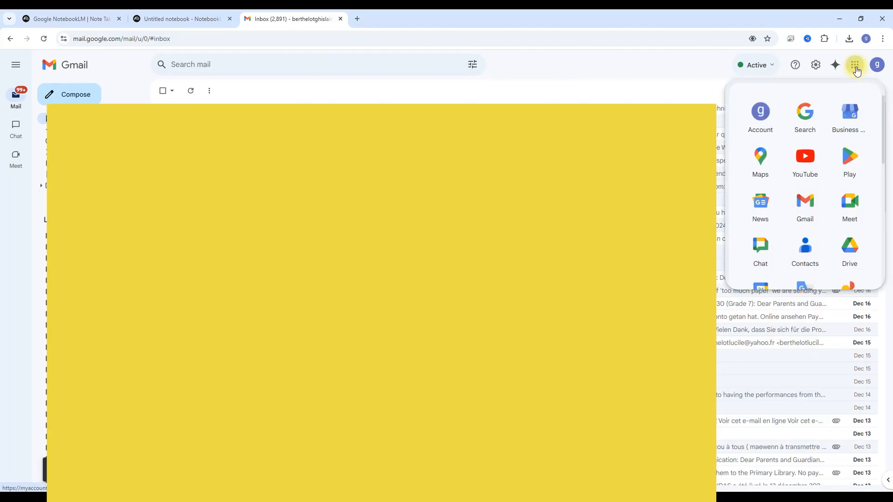
click(857, 252)
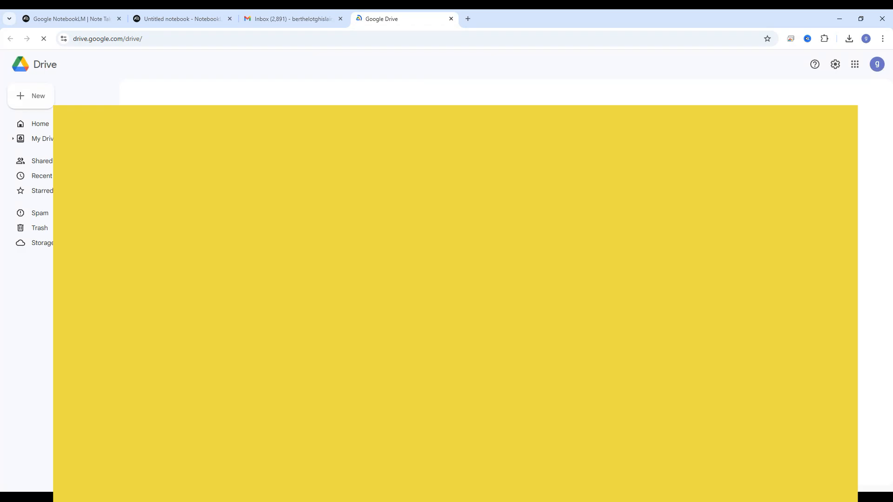
click(32, 97)
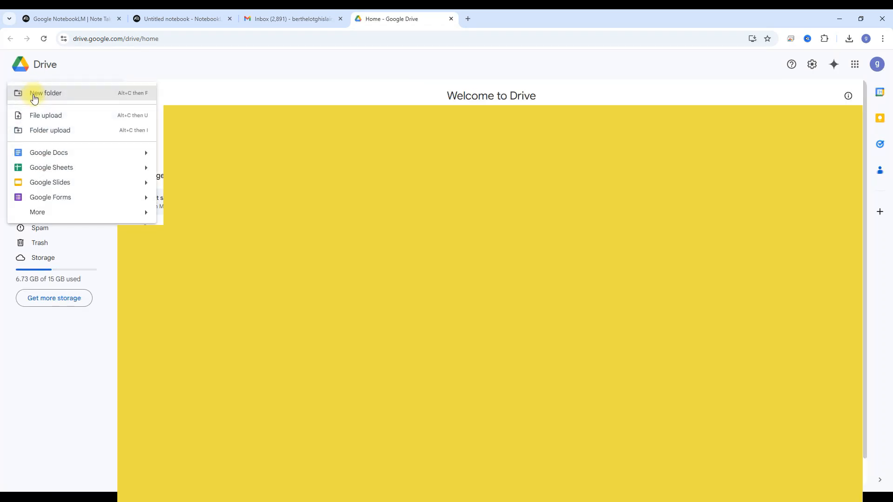
click(56, 93)
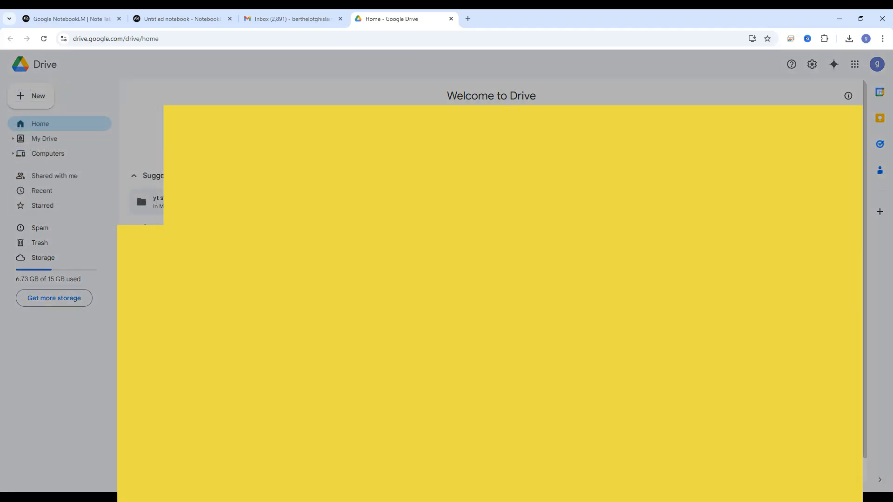
text(noteb)
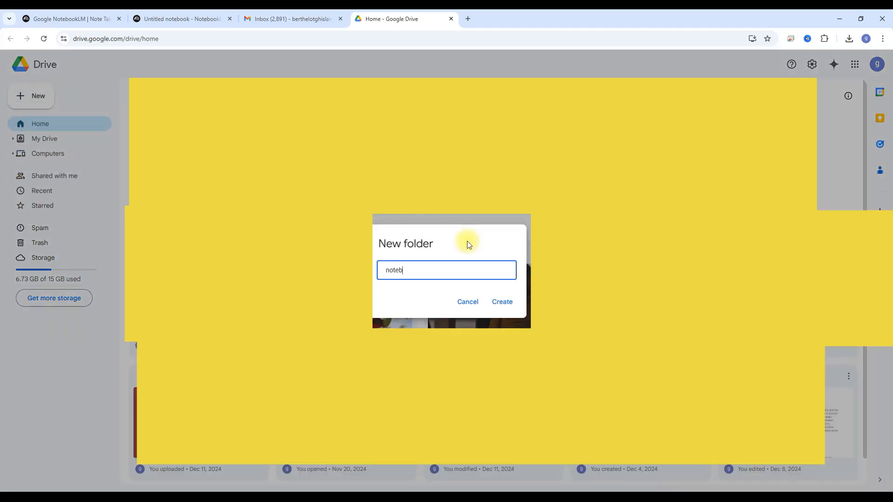
text(ooklm)
click(502, 302)
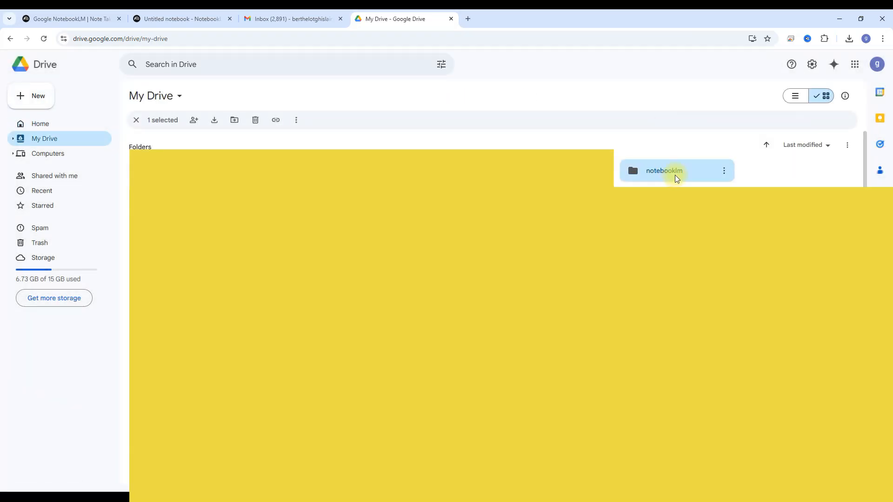
double_click(674, 175)
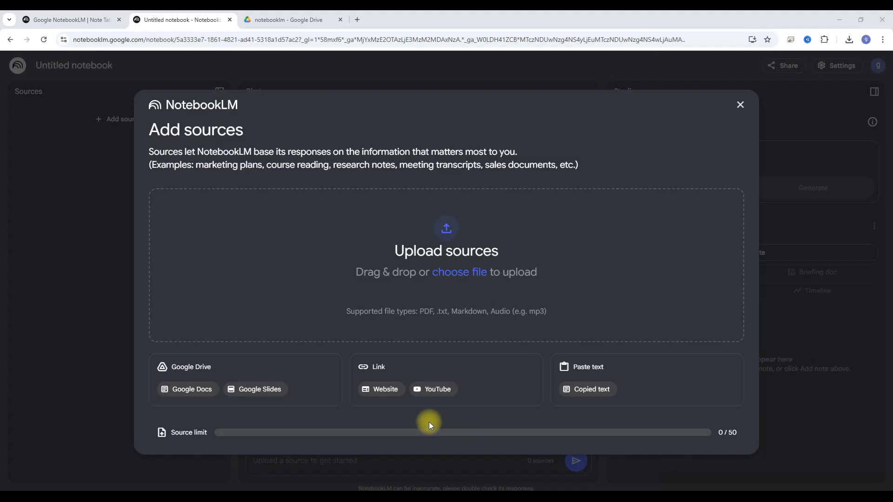
Look inside My Drive's notebooklm folder through the Google Docs source picker, and close the picker
click(198, 390)
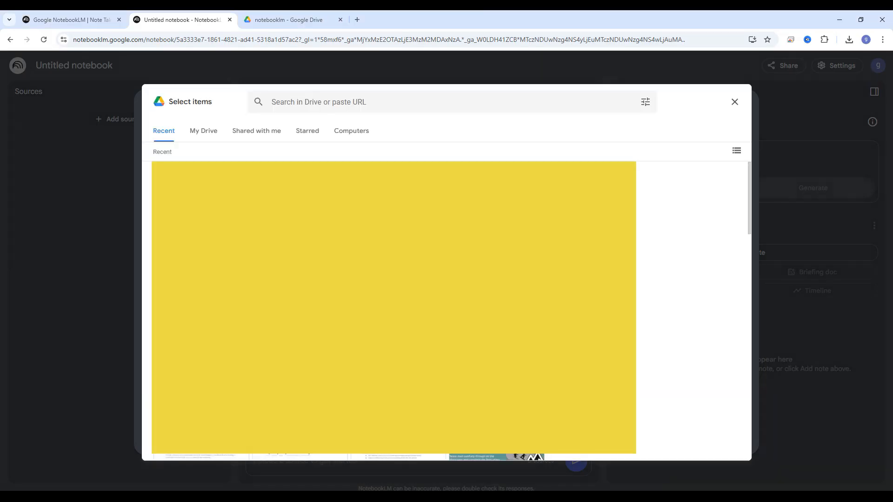
click(209, 135)
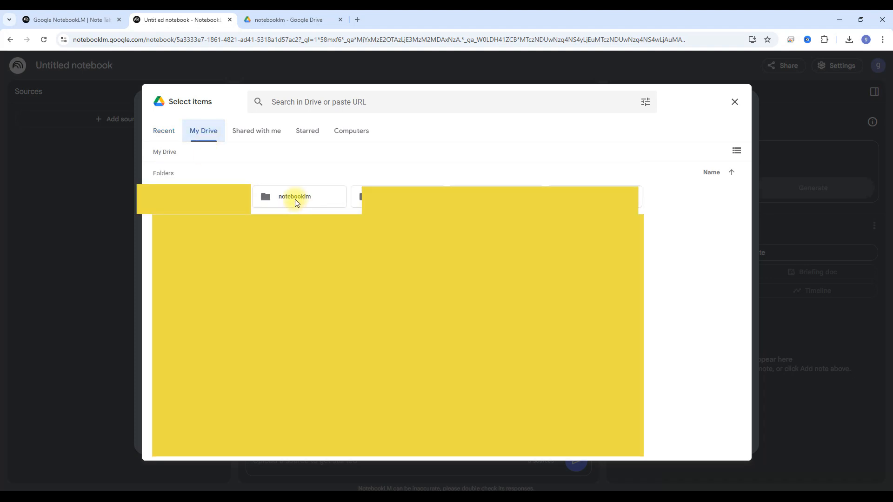
double_click(295, 200)
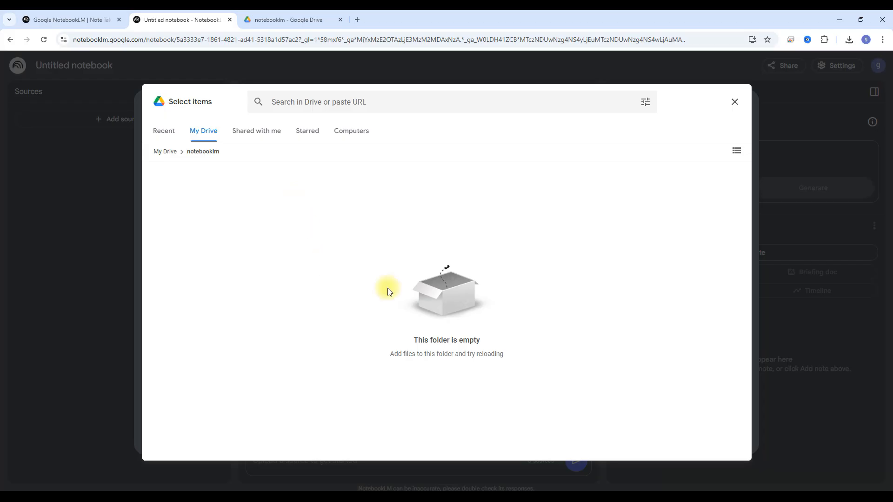
key(Escape)
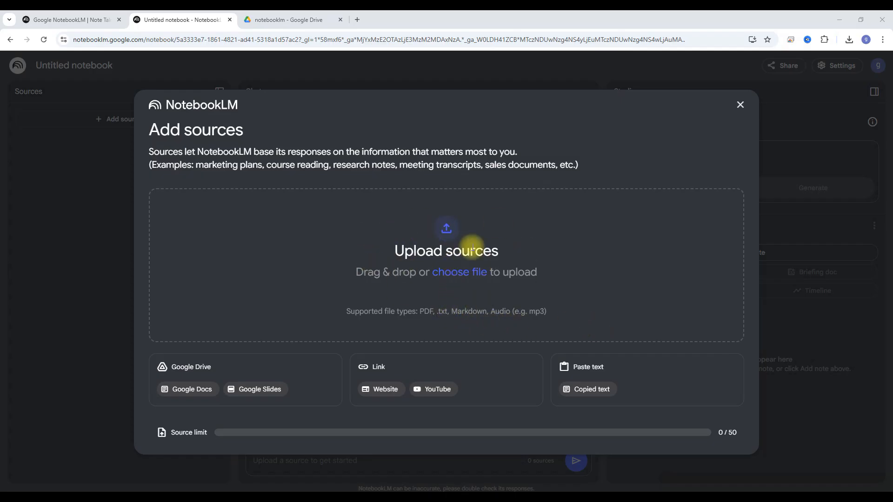
Upload all four text files from the santa folder on the Desktop as sources for the notebook
click(458, 272)
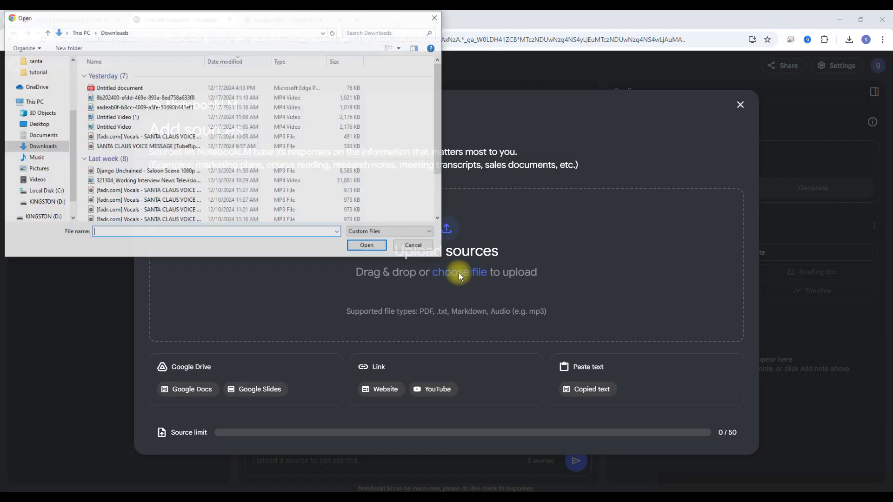
click(33, 63)
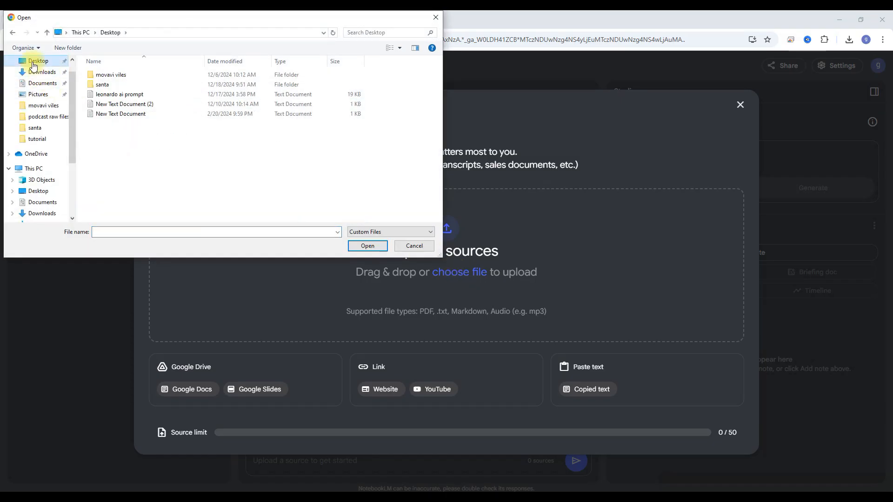
double_click(100, 84)
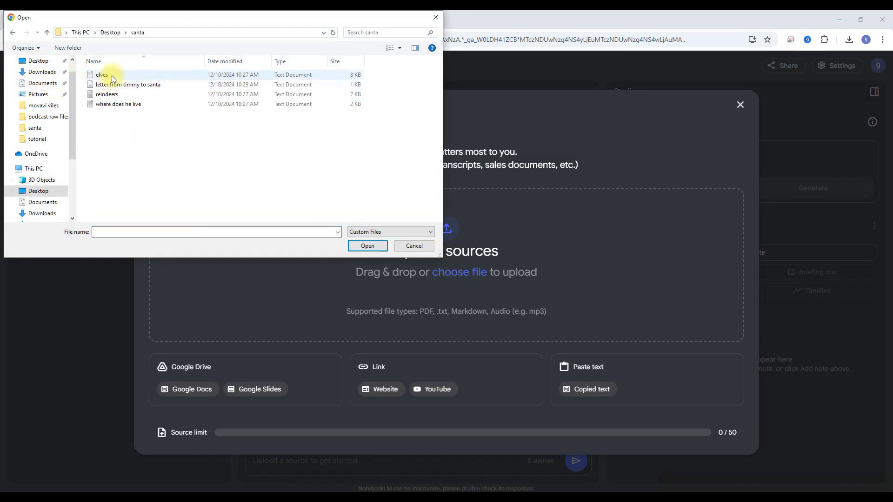
click(110, 75)
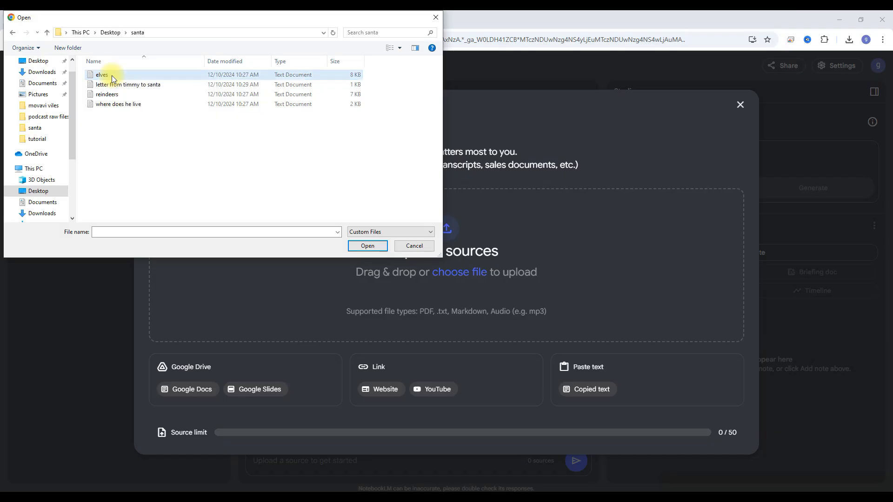
shift+click(131, 105)
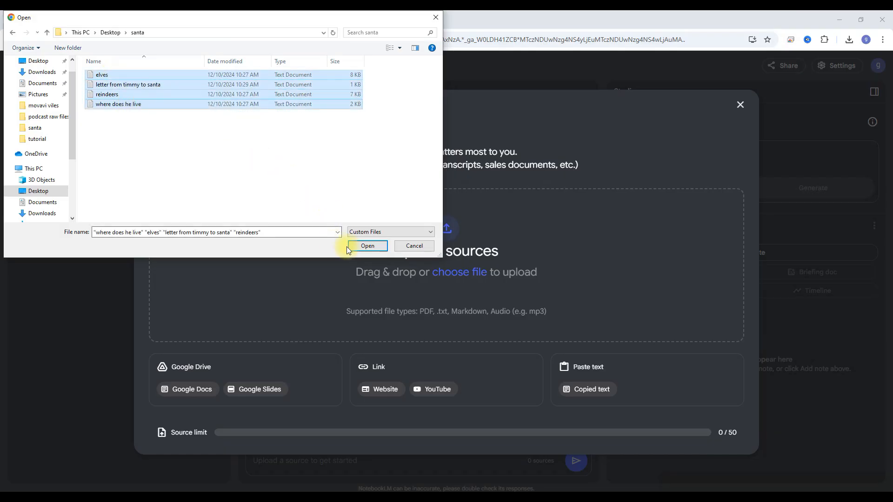
click(365, 247)
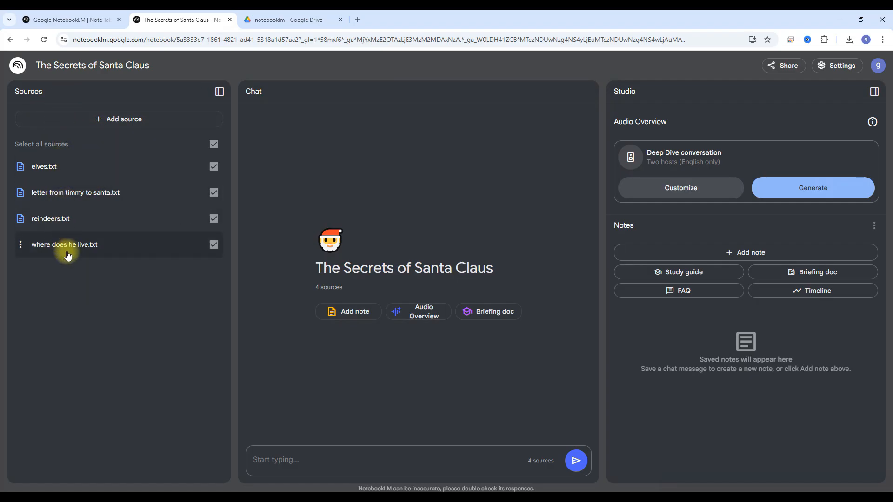
Open the elves.txt source and start a chat discussion on its key topic Santa Spotting
click(57, 171)
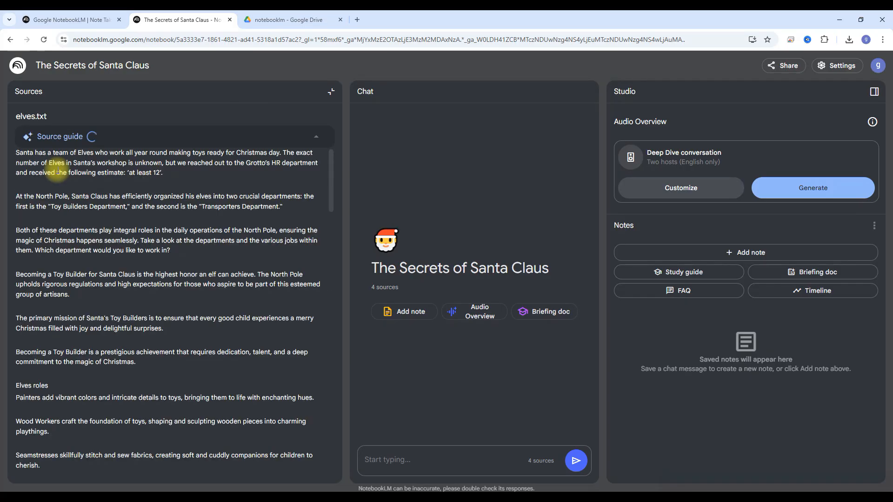
drag(331, 283, 314, 181)
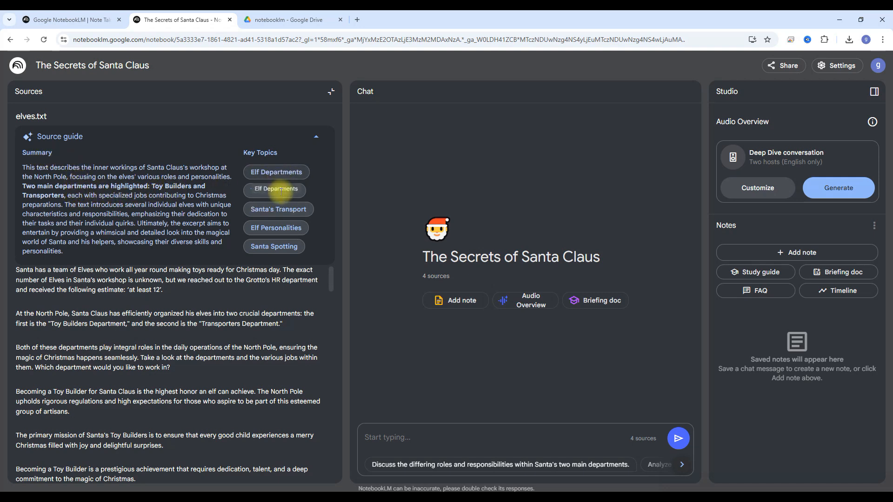
click(287, 248)
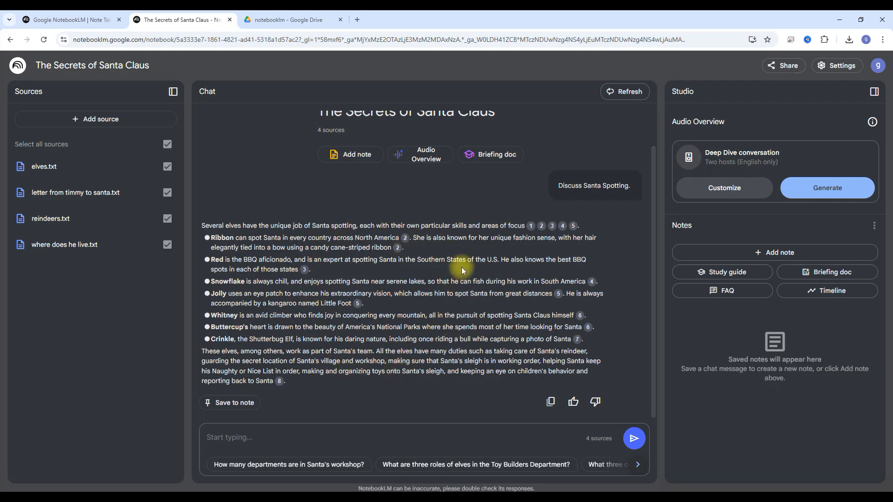
Read the source passage behind citation 2 about Ribbon in the Santa Spotting answer
mouse_move(541, 231)
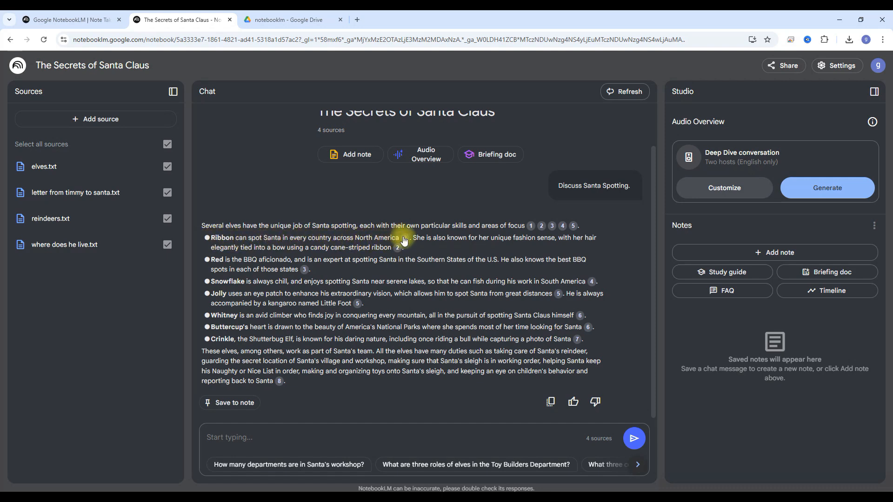
mouse_move(404, 239)
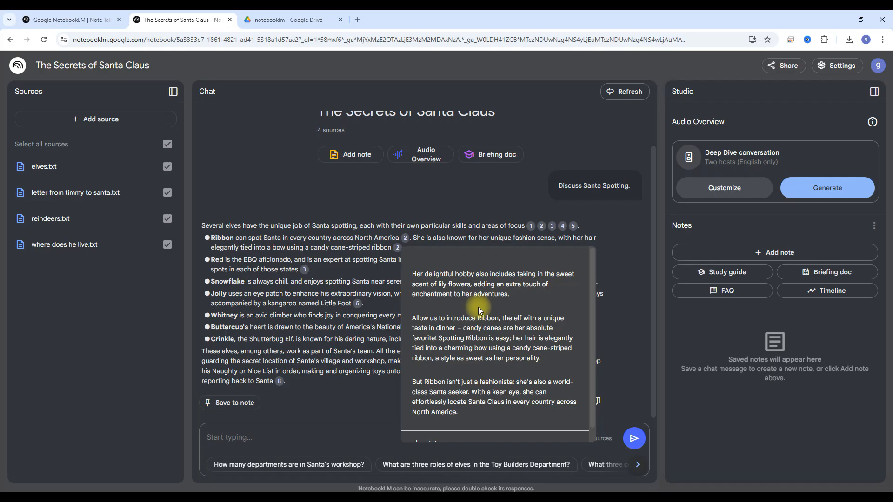
scroll(478, 307, down, 1)
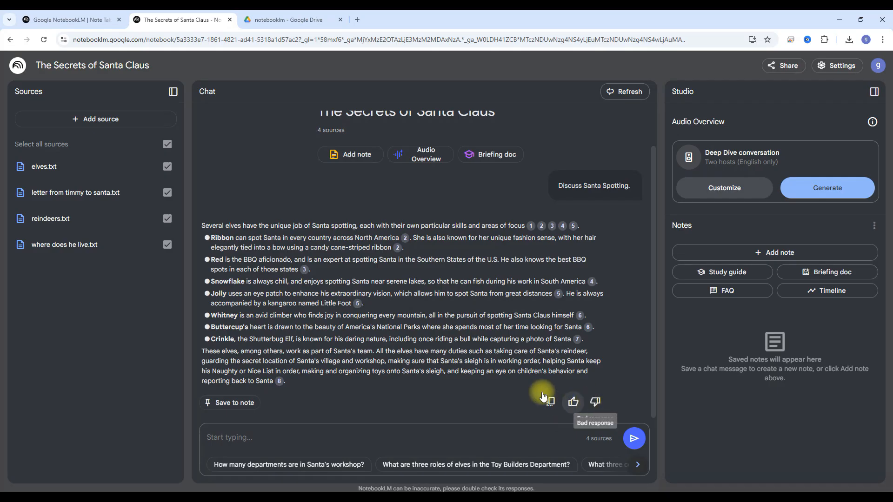
Save the Santa Spotting answer as a note and open the saved note
click(232, 404)
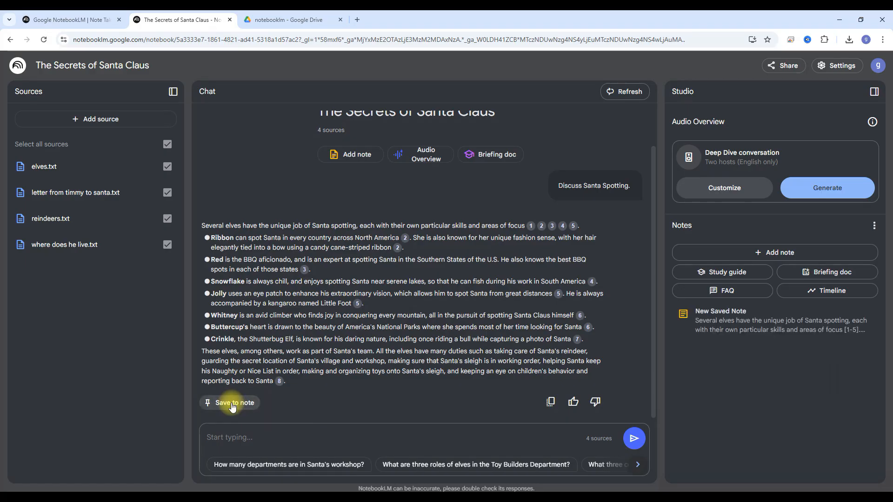
click(729, 328)
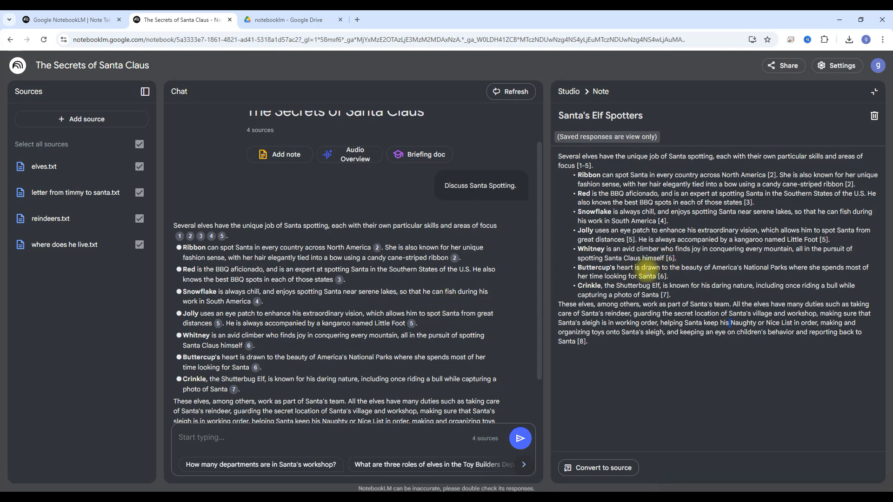
Compare the open Santa's Elf Spotters note with the chat answer, highlighting its full text, and close the note
scroll(361, 283, down, 2)
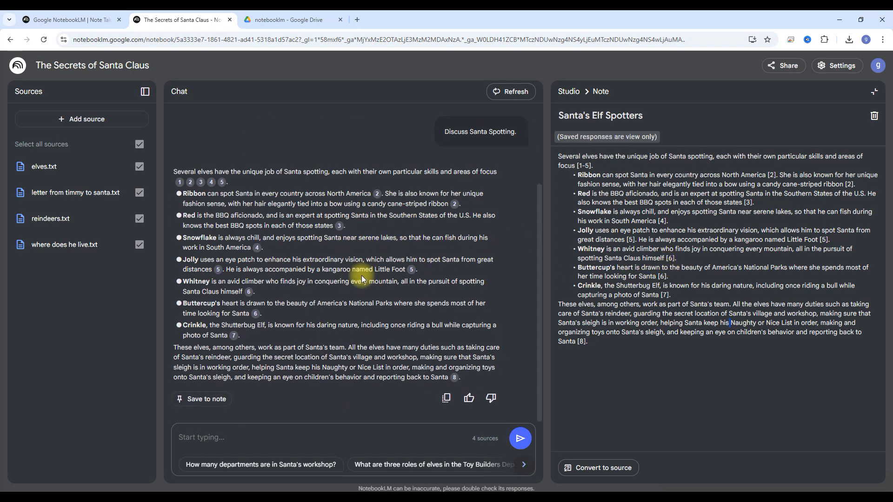
scroll(362, 279, up, 3)
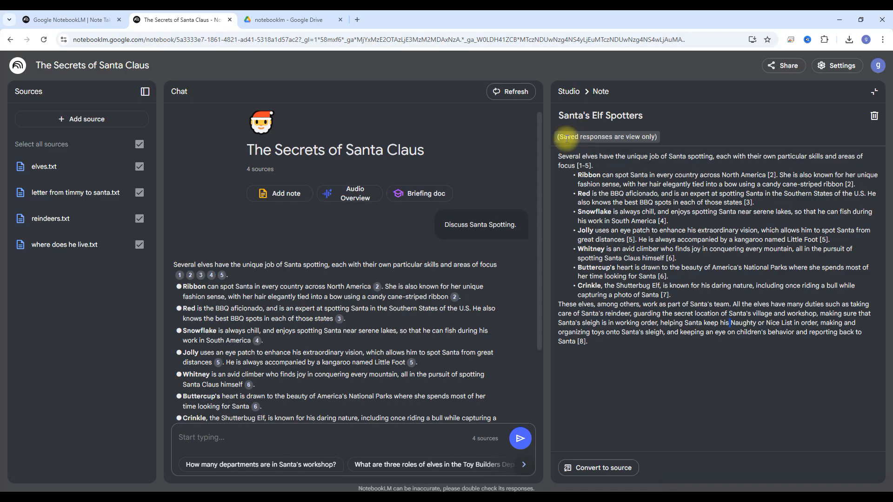
drag(558, 156, 589, 343)
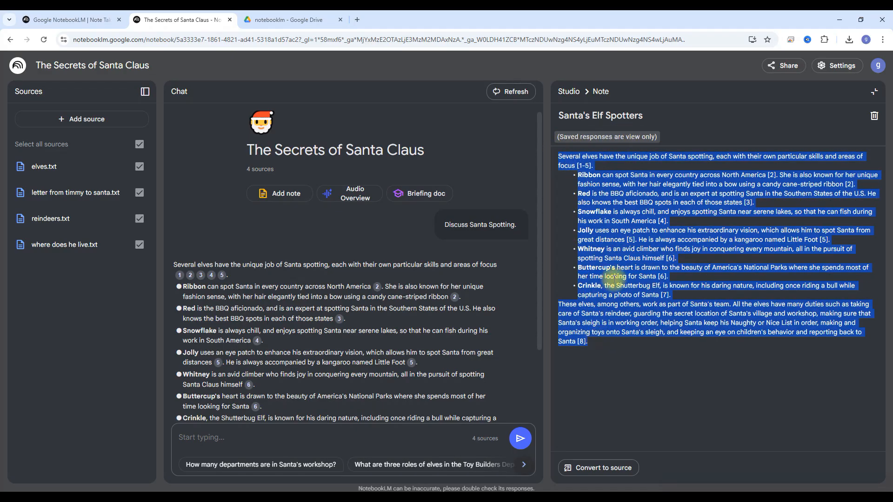
right_click(614, 279)
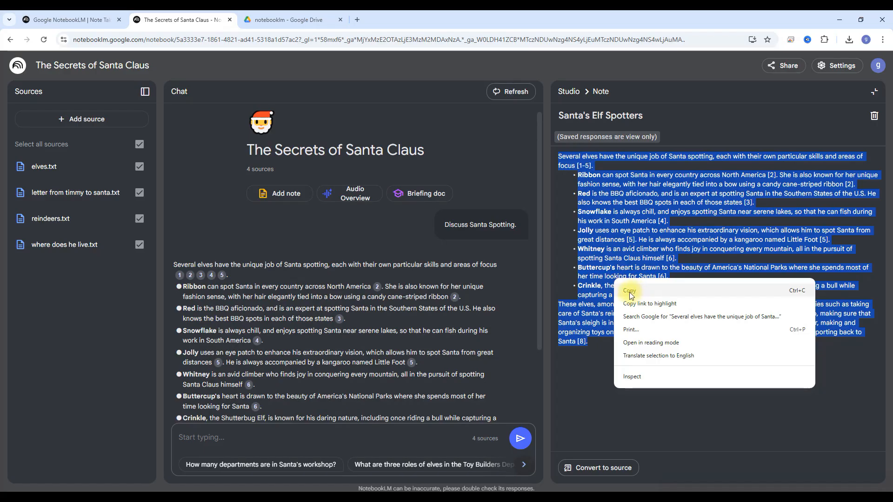
click(683, 408)
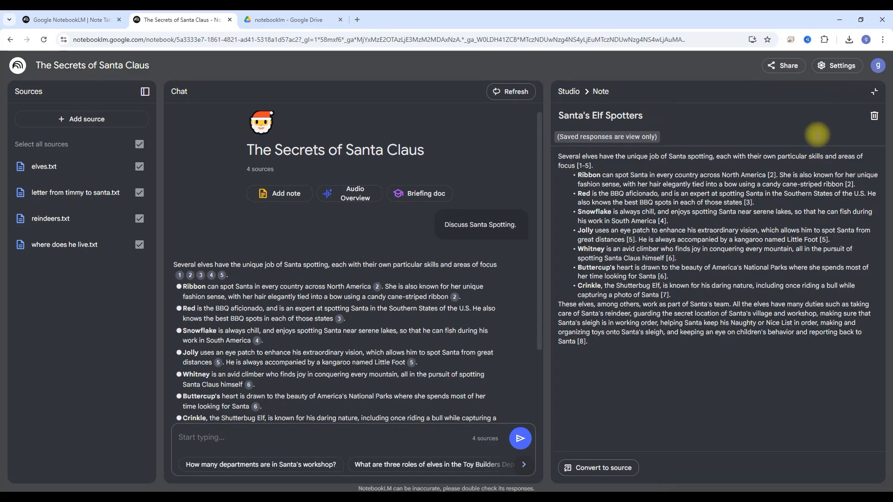
click(874, 94)
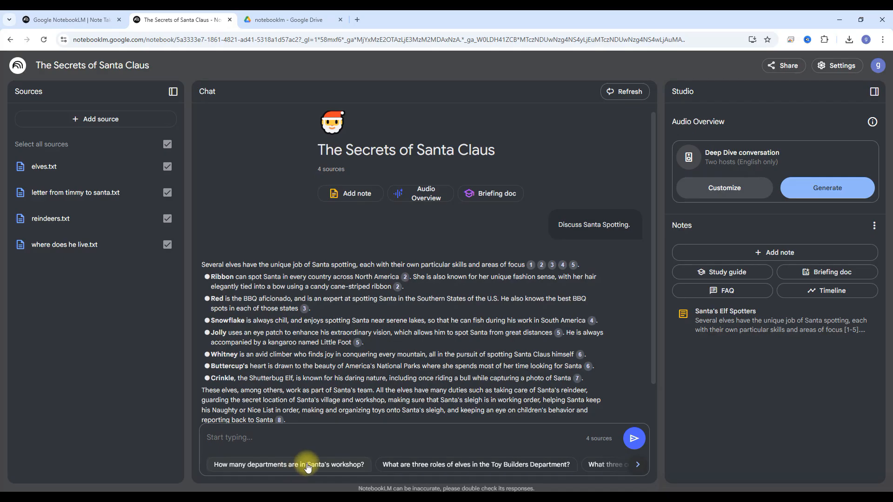
Ask the suggested question "What three components enable Santa's reindeer to fly?" and read the source passage behind the magical hat's citation 1
click(637, 466)
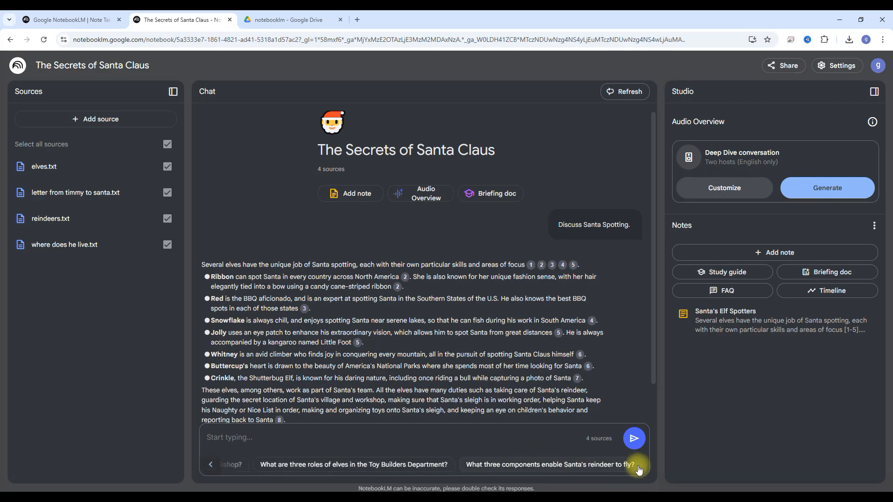
click(210, 465)
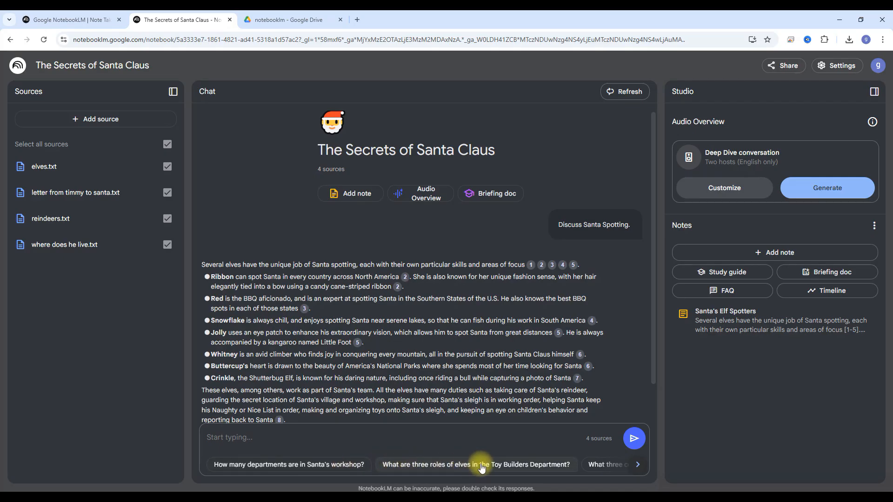
click(640, 470)
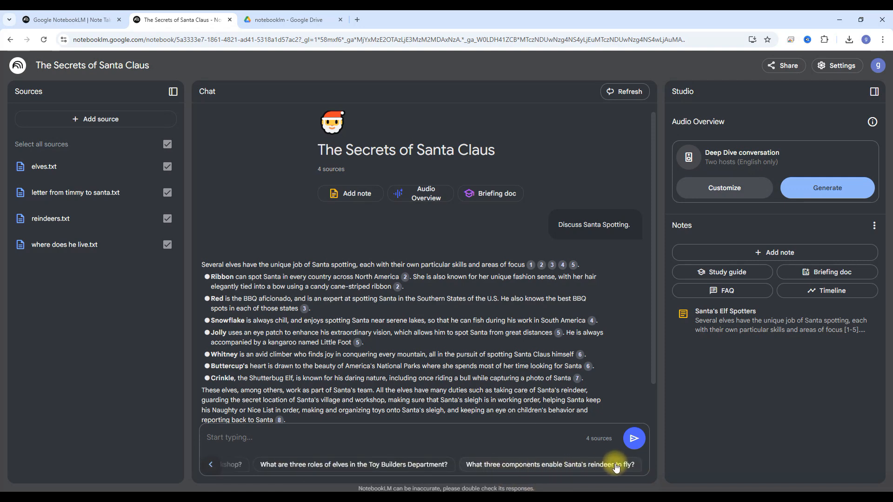
click(541, 465)
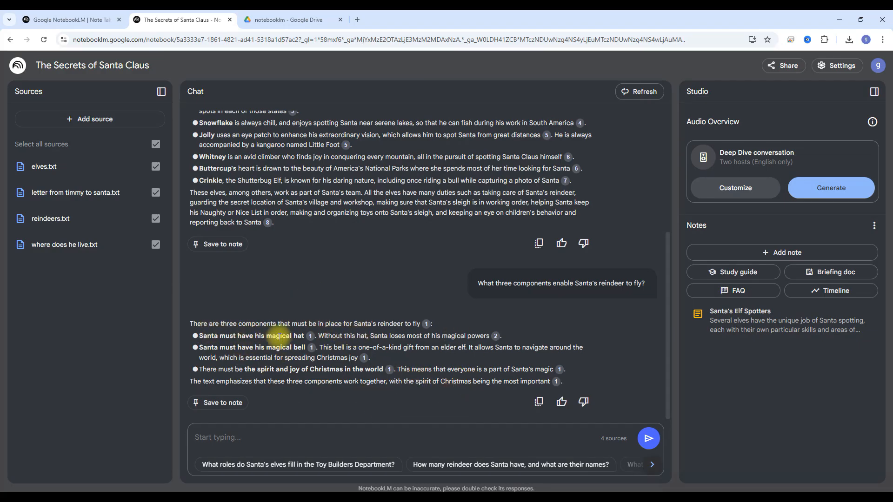
mouse_move(310, 340)
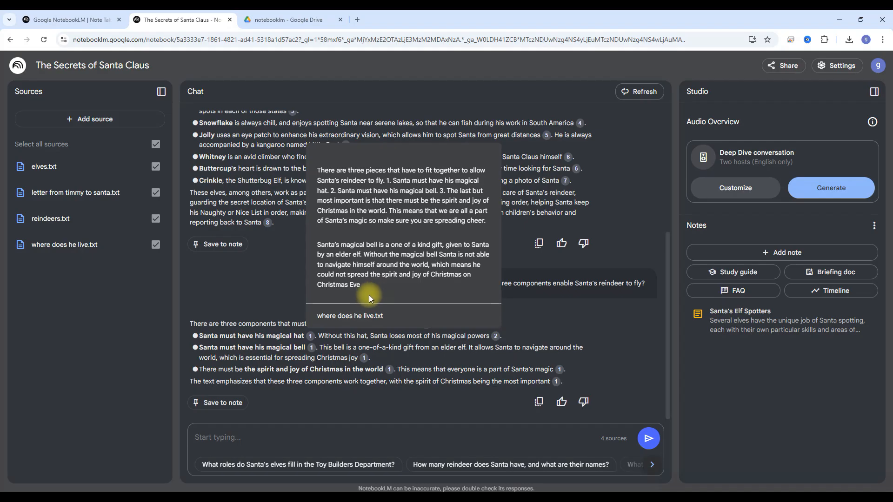
Save the answer about Santa's flying reindeer as a note, and view the saved note before closing it
click(227, 403)
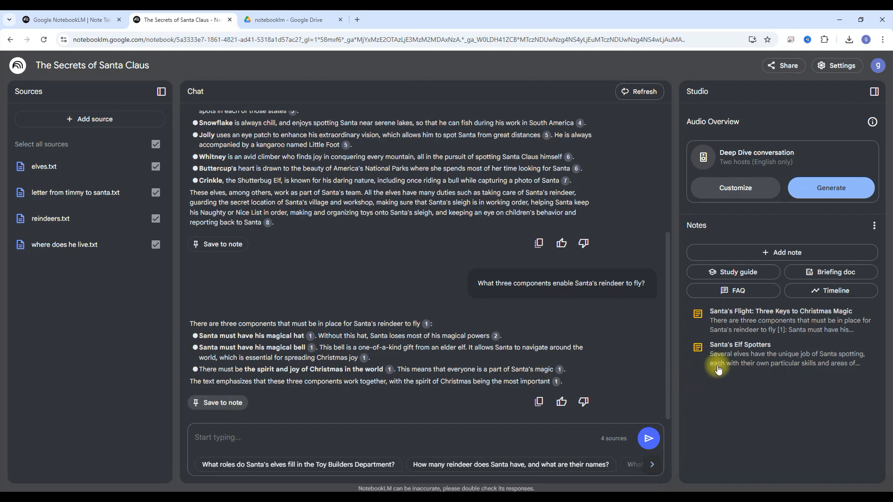
click(739, 322)
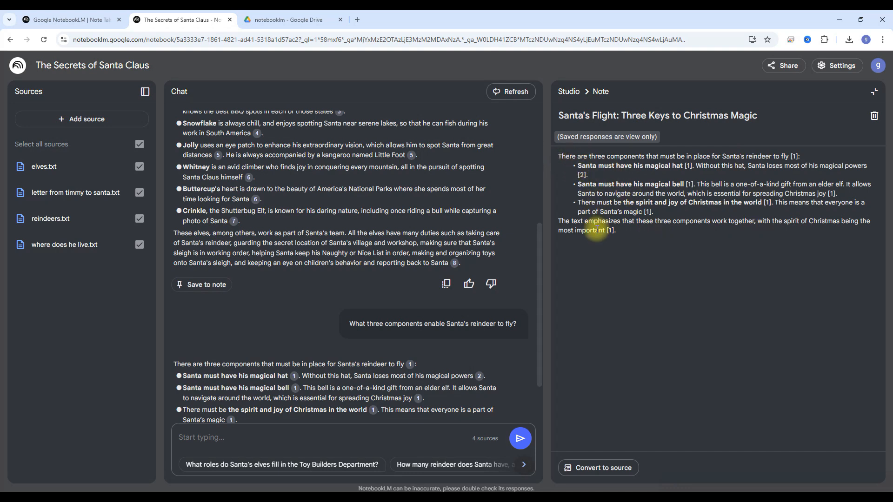
click(873, 91)
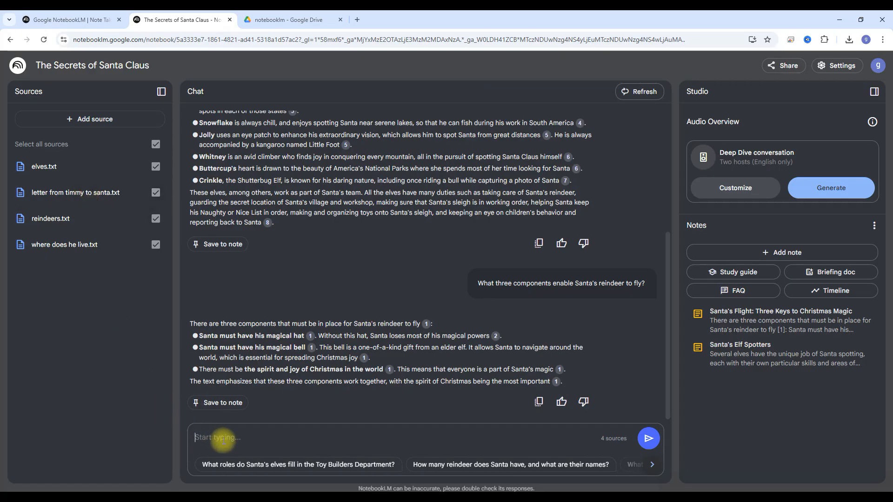
Ask the chat "what did timmy ask for?" and read the letter passage cited for the blue bicycle
text(W)
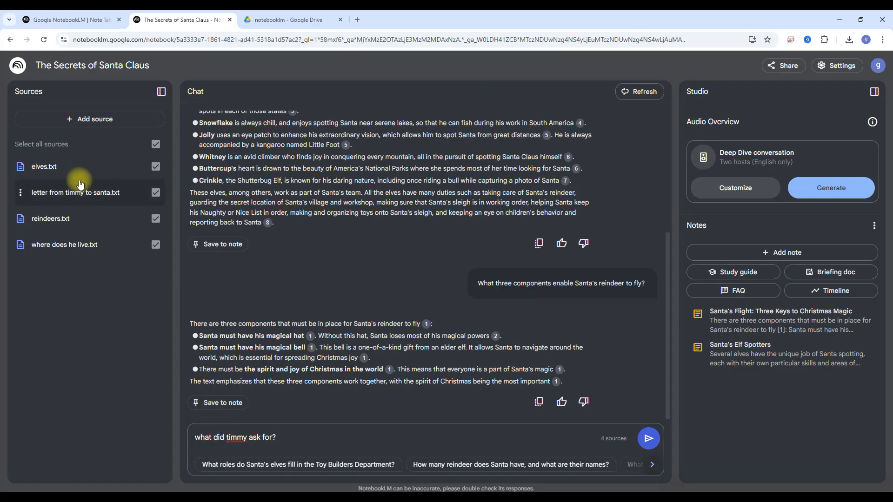
click(291, 437)
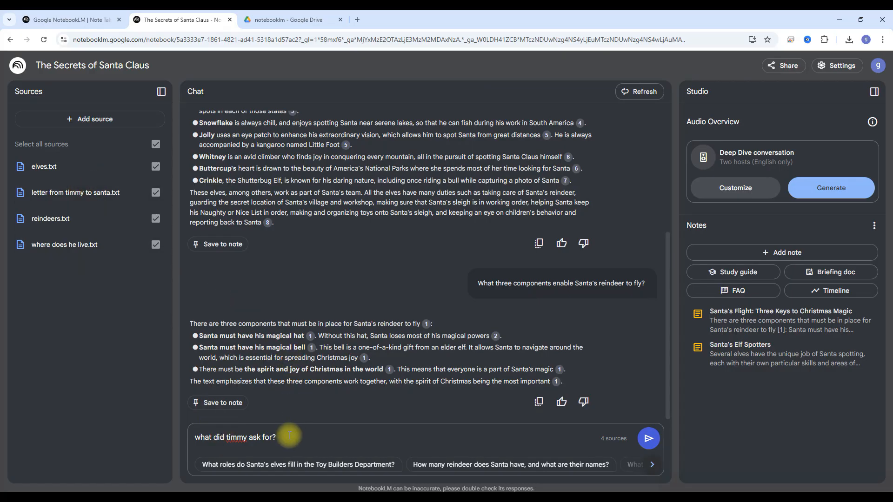
key(Return)
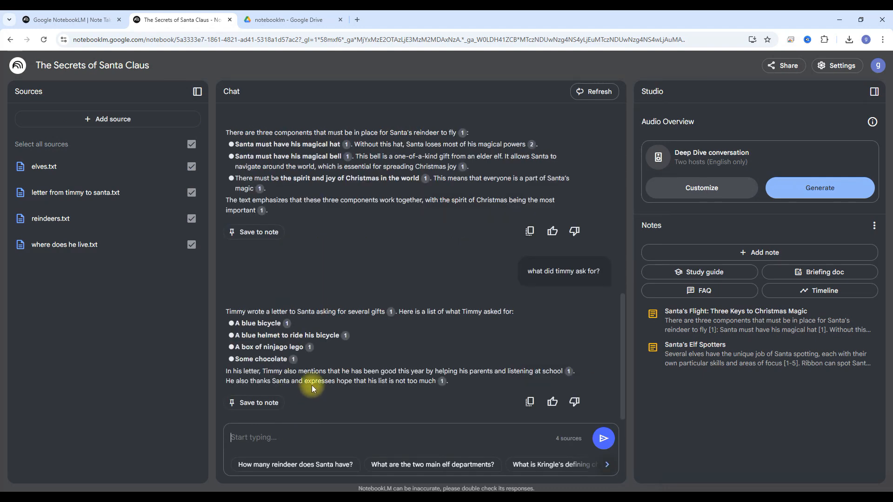
mouse_move(287, 324)
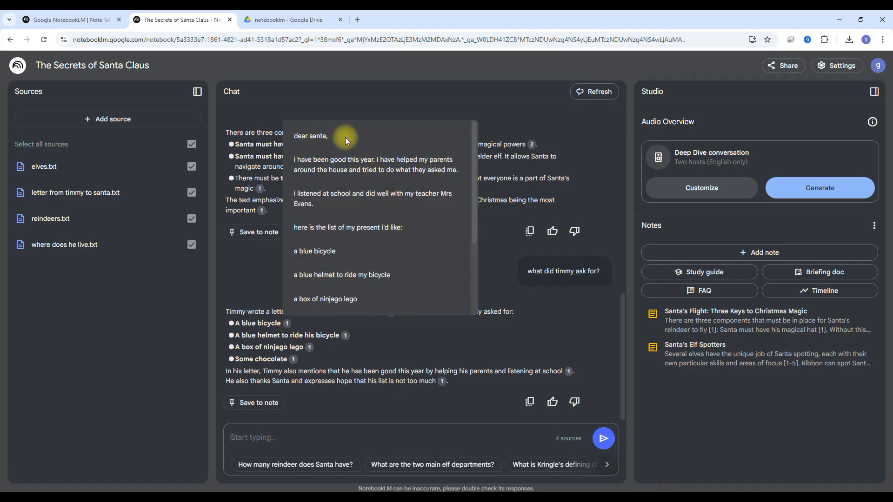
scroll(353, 214, down, 2)
scroll(354, 214, up, 3)
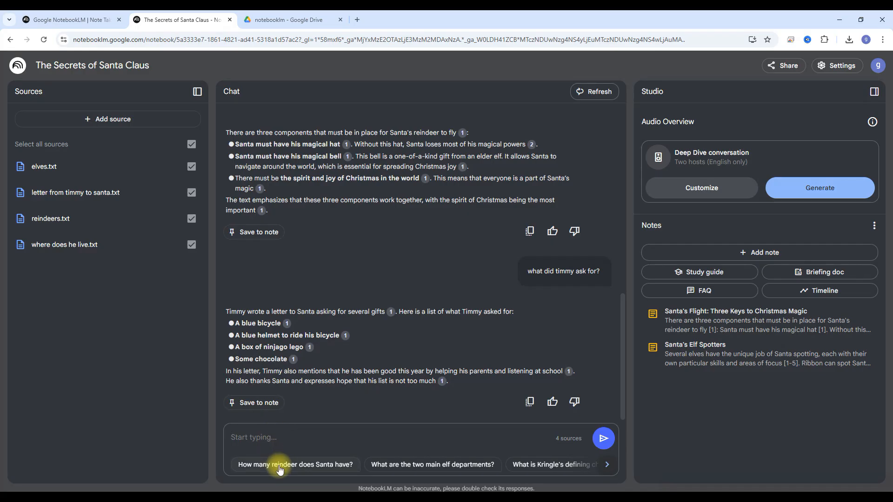
click(608, 466)
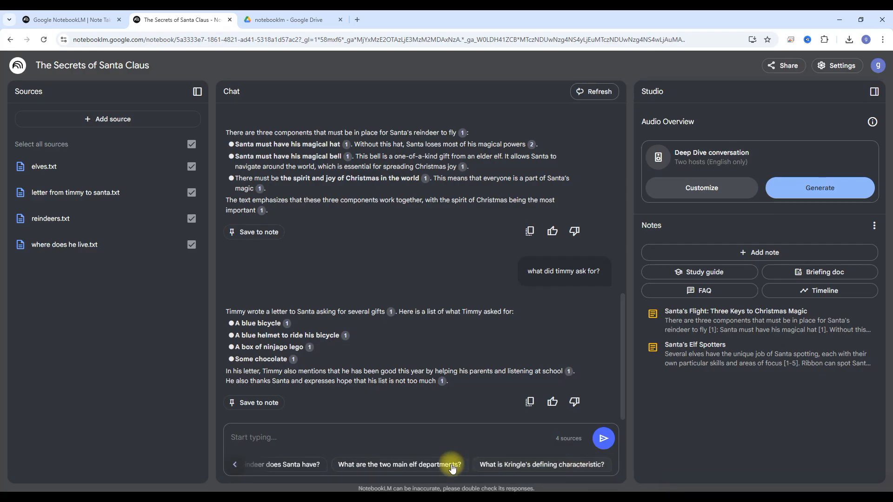
click(234, 464)
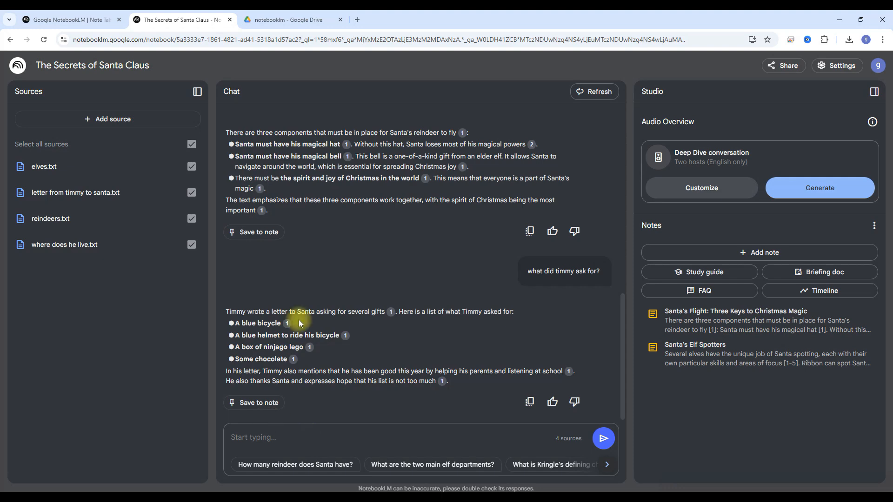
Add a blank note from the notebook overview above the chat and delete that note
scroll(416, 283, up, 15)
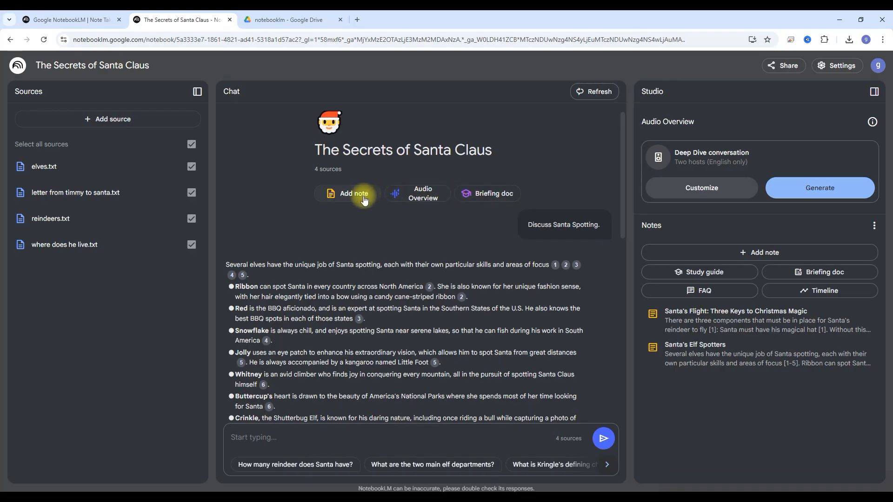
scroll(374, 291, down, 3)
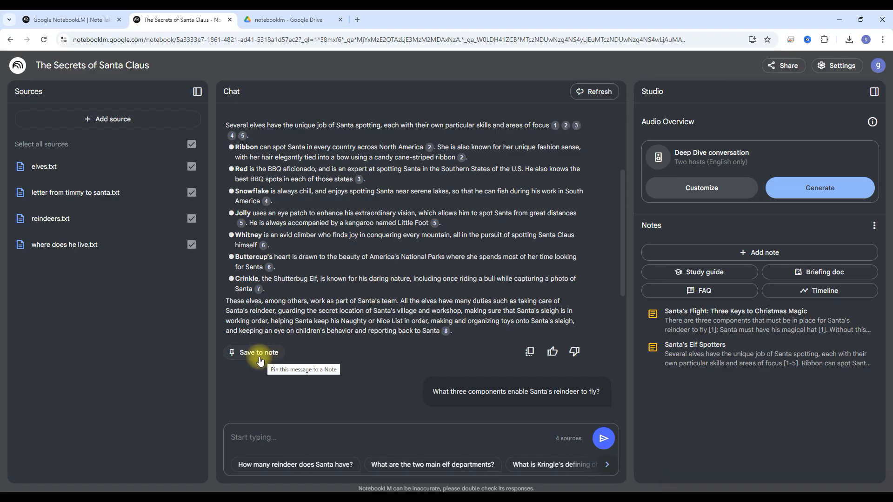
scroll(434, 350, up, 3)
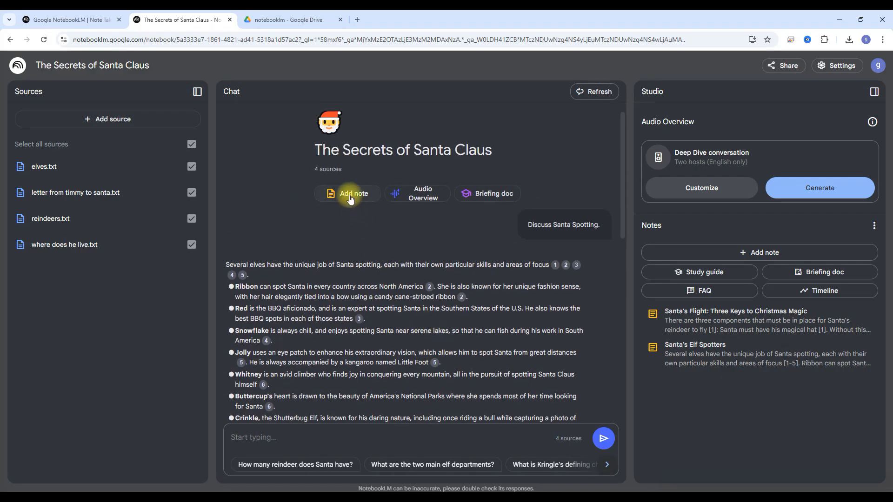
click(350, 199)
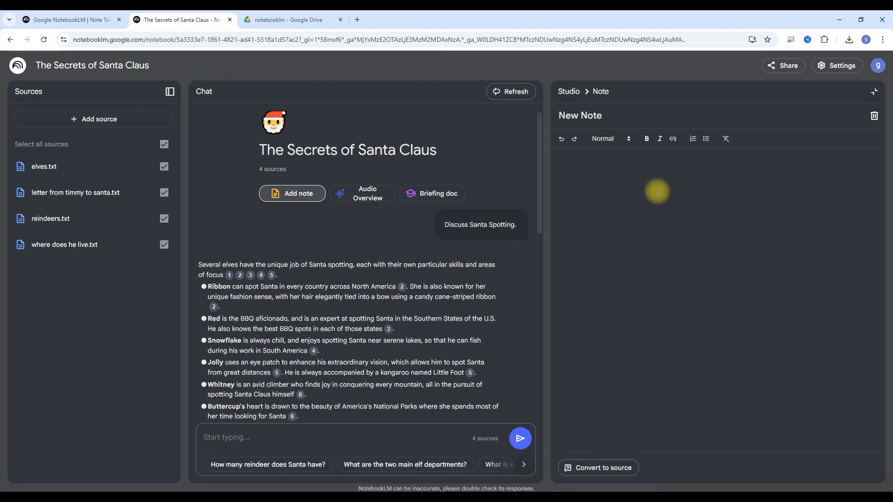
click(656, 191)
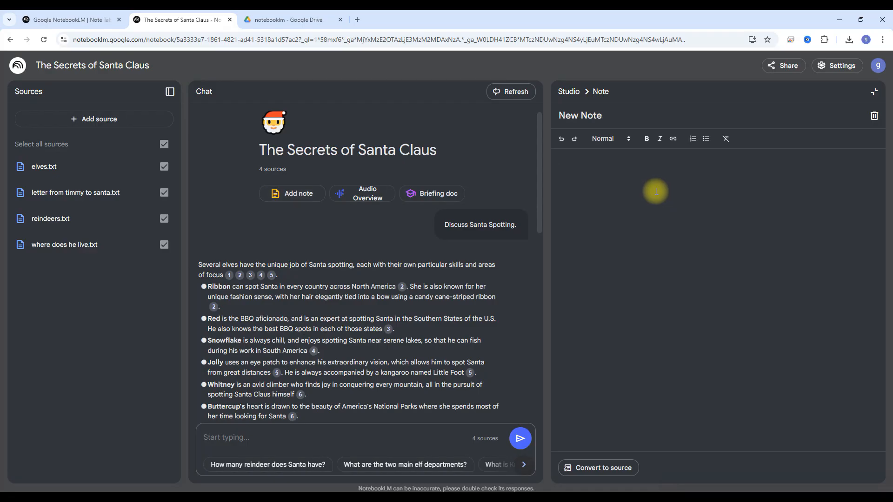
click(872, 120)
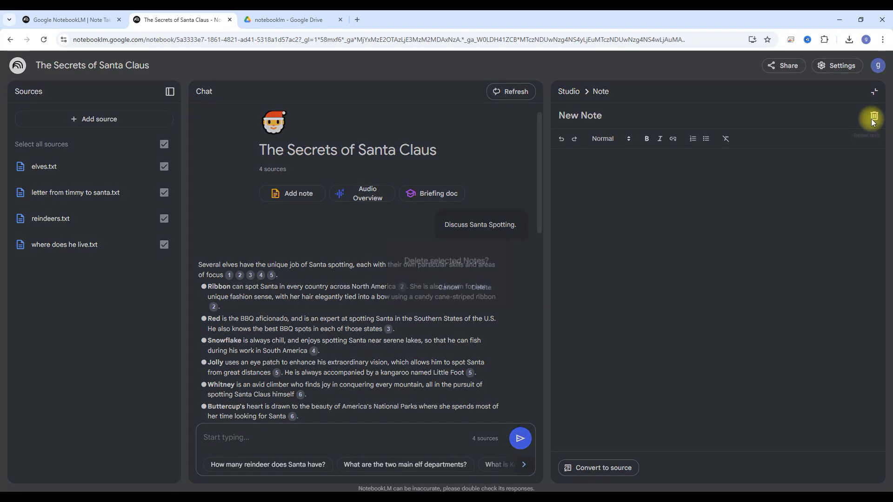
click(489, 289)
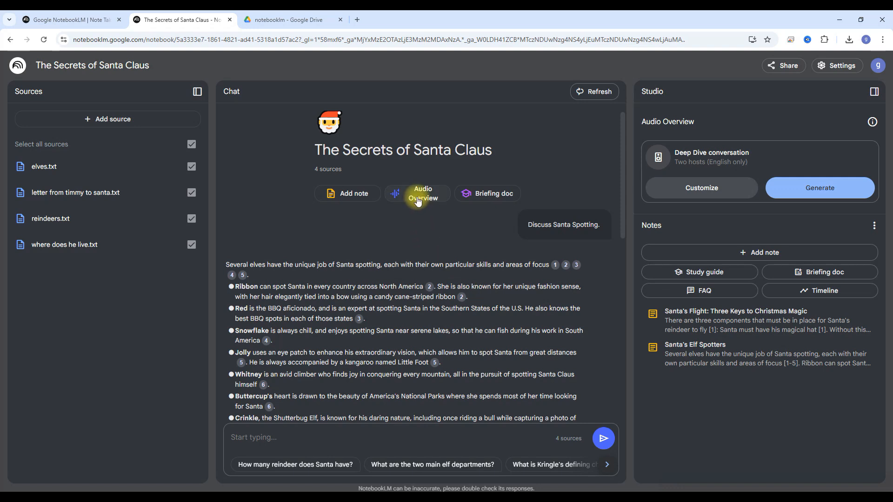
Generate a briefing doc from the four sources and read through the resulting note down to its section on Santa's home and magic
click(494, 196)
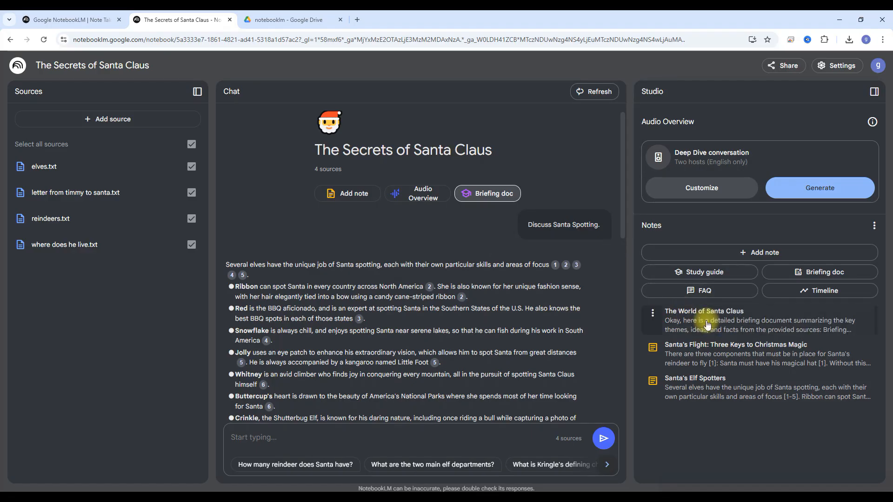
double_click(719, 327)
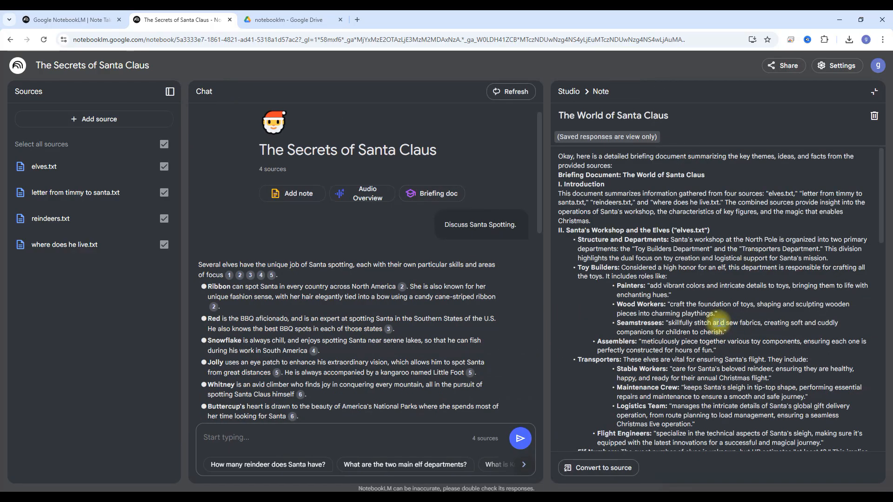
scroll(651, 214, down, 12)
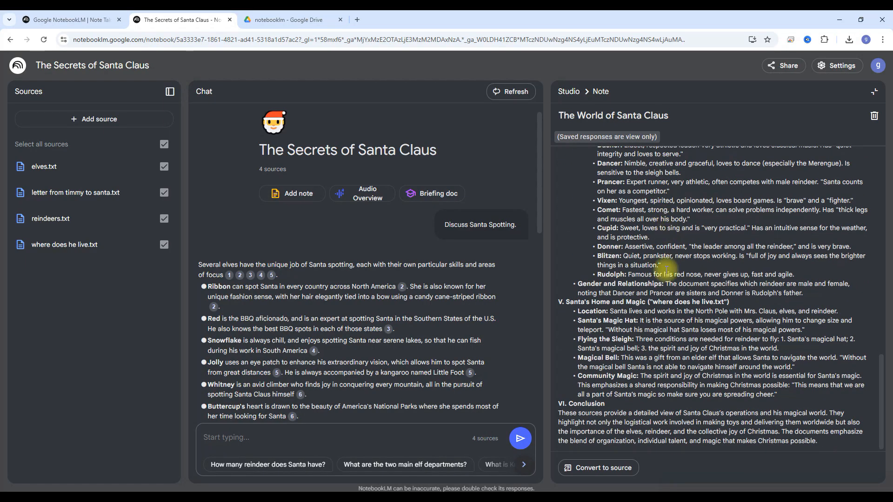
scroll(663, 332, up, 15)
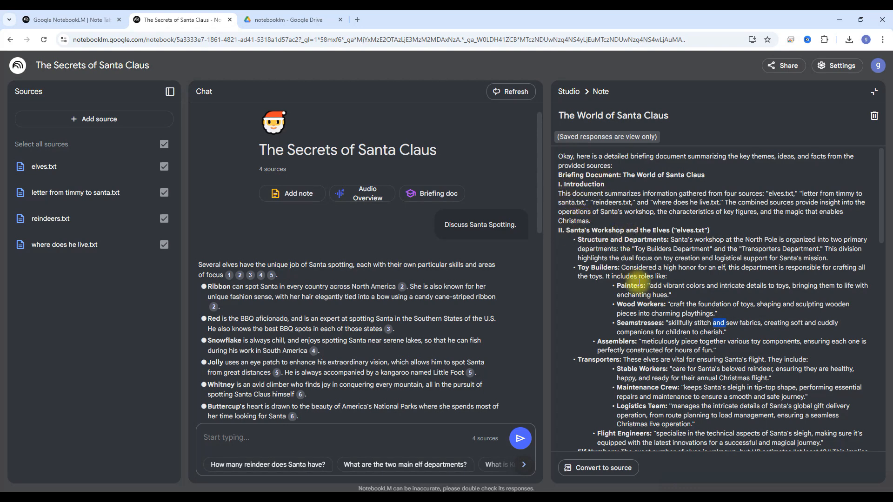
scroll(628, 276, down, 2)
scroll(618, 305, down, 3)
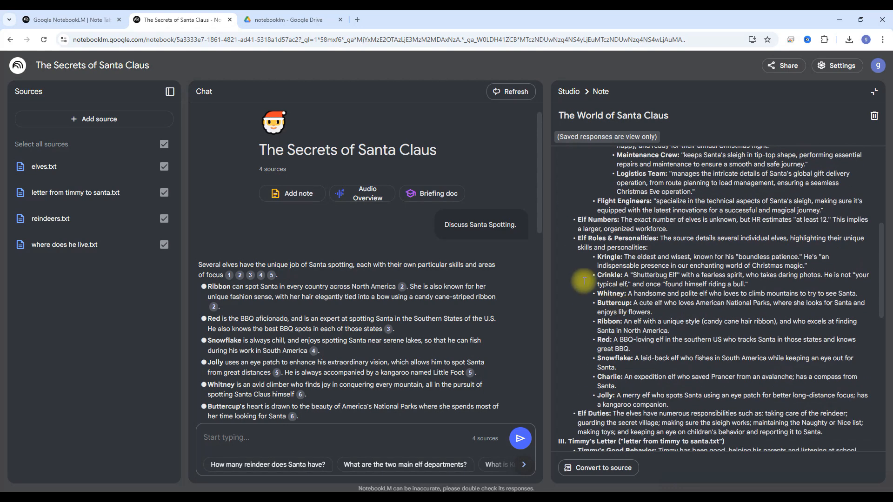
scroll(614, 372, down, 3)
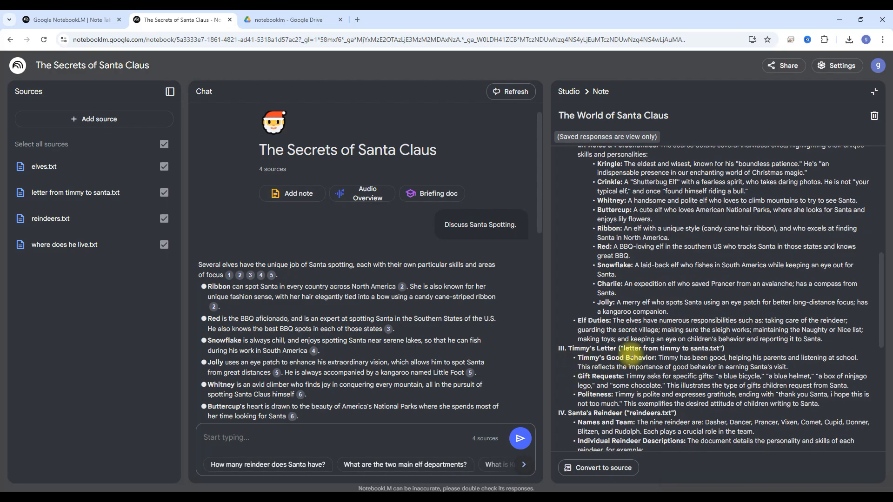
scroll(632, 353, down, 2)
scroll(641, 321, down, 4)
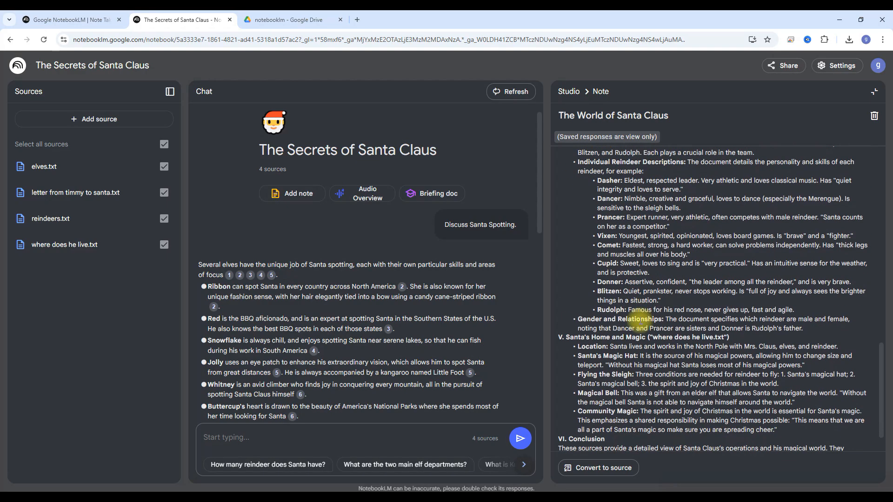
Read the Santa Claus briefing doc to its conclusion, review it from the beginning, and close the note
scroll(604, 342, down, 1)
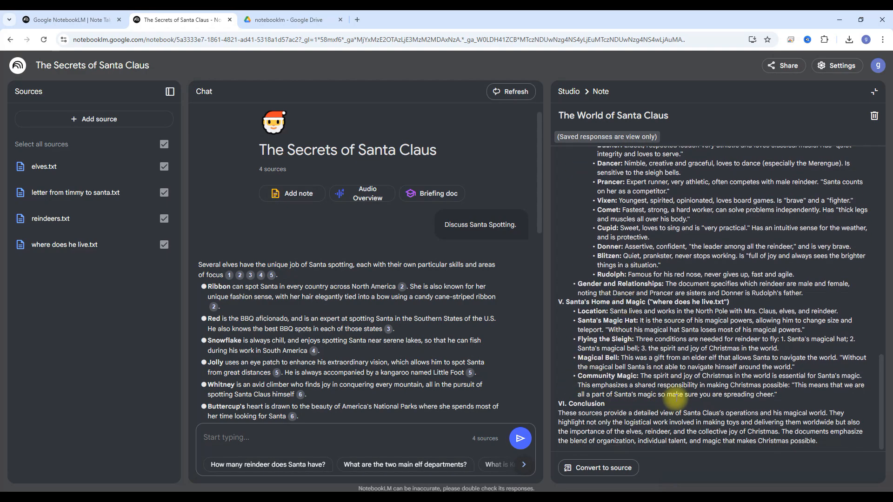
scroll(665, 395, up, 15)
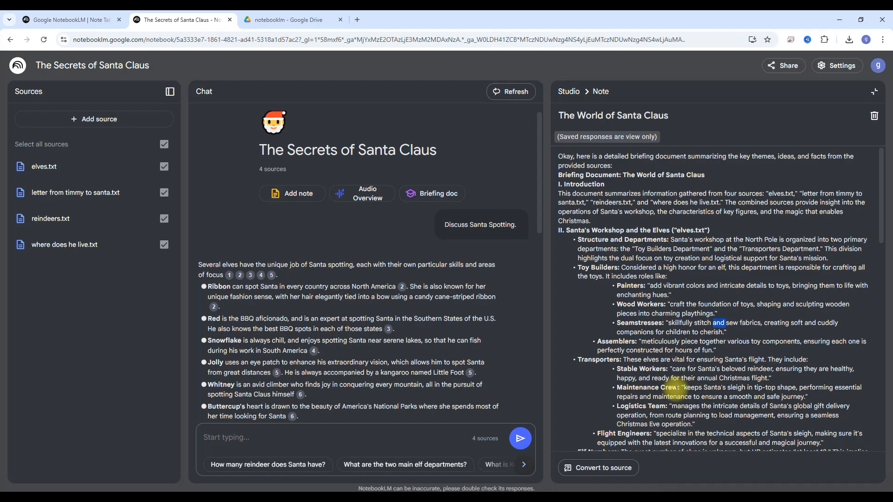
scroll(716, 280, down, 6)
scroll(721, 281, up, 6)
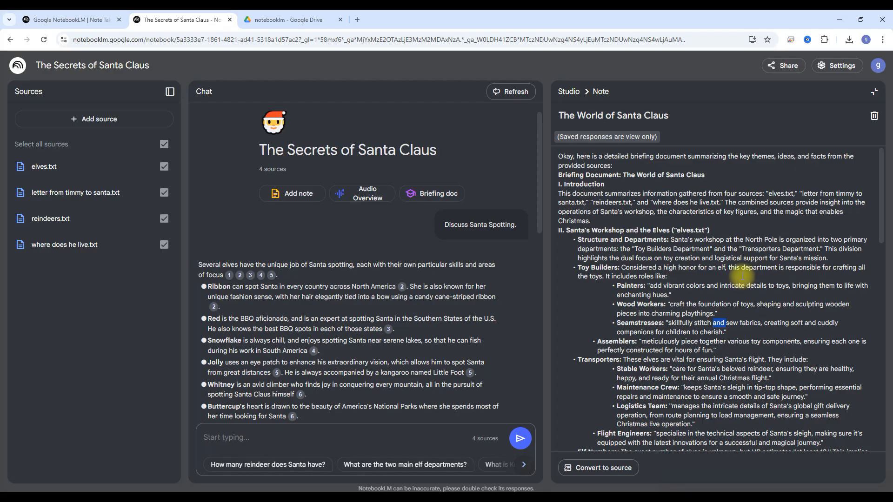
click(873, 93)
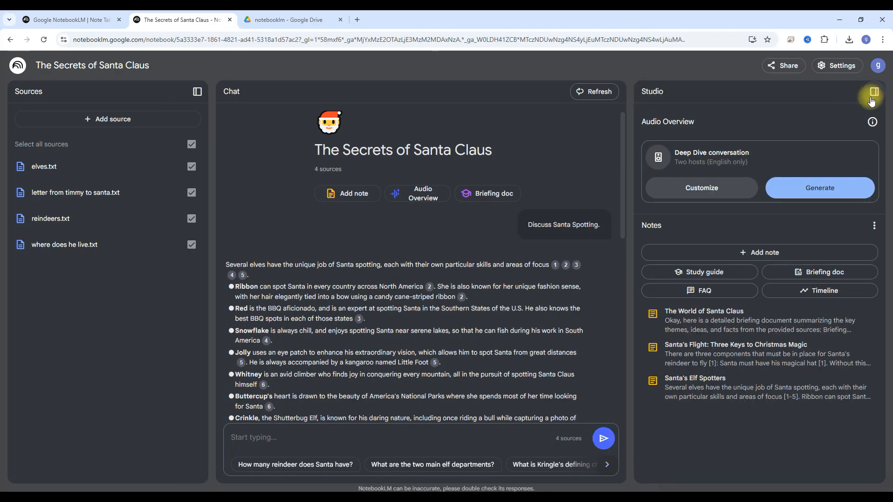
Generate a study guide from the four sources, read its quiz, answer key, essay questions and glossary, and close it
click(718, 274)
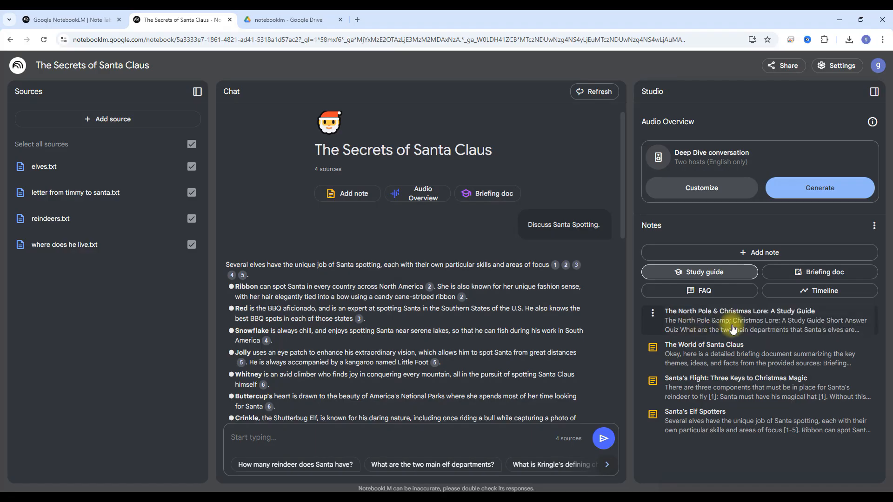
click(723, 320)
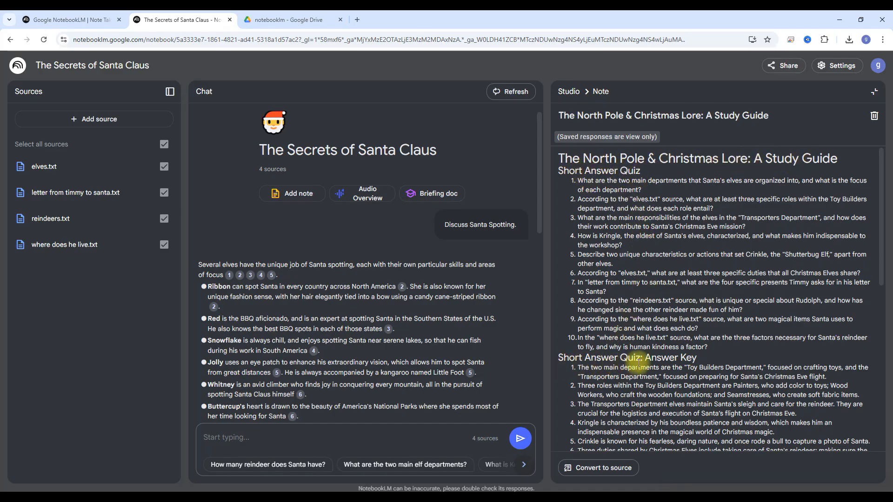
scroll(667, 355, down, 5)
scroll(667, 355, down, 1)
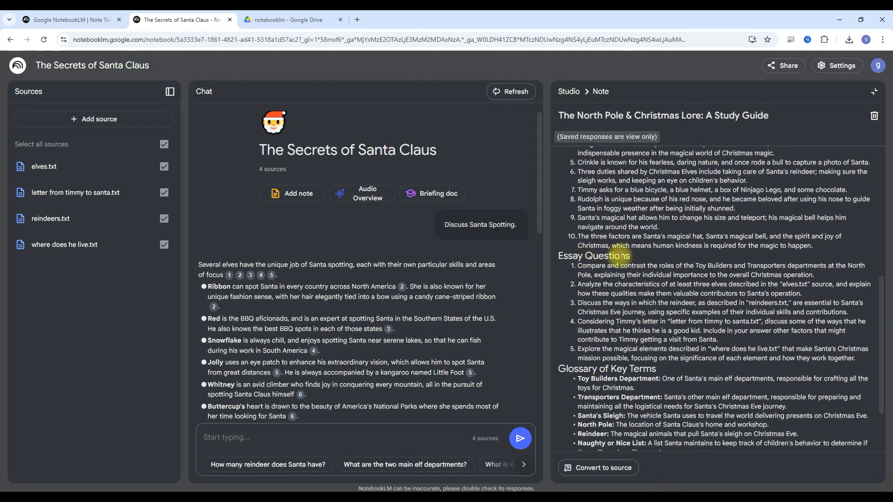
scroll(604, 258, down, 2)
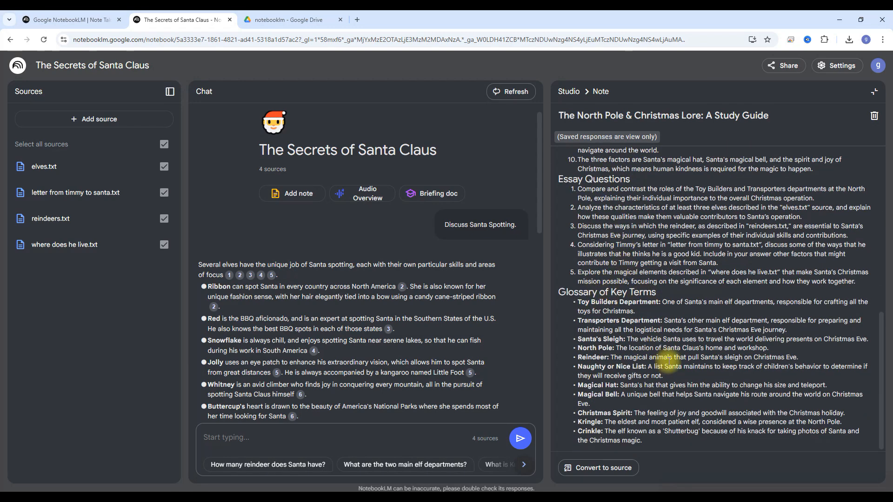
scroll(668, 349, up, 10)
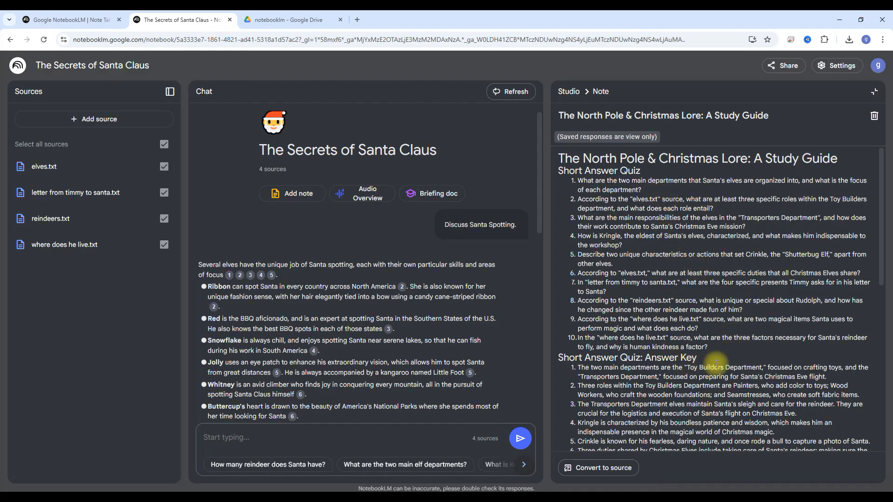
scroll(686, 232, down, 8)
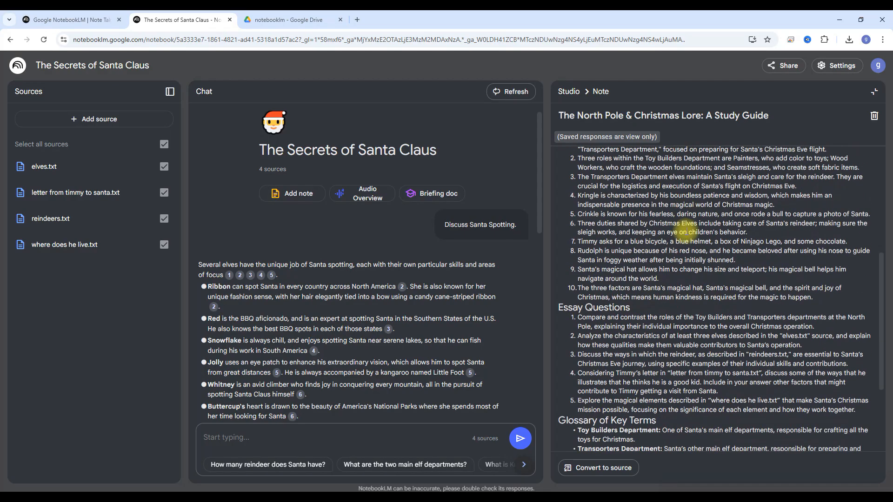
scroll(687, 230, up, 10)
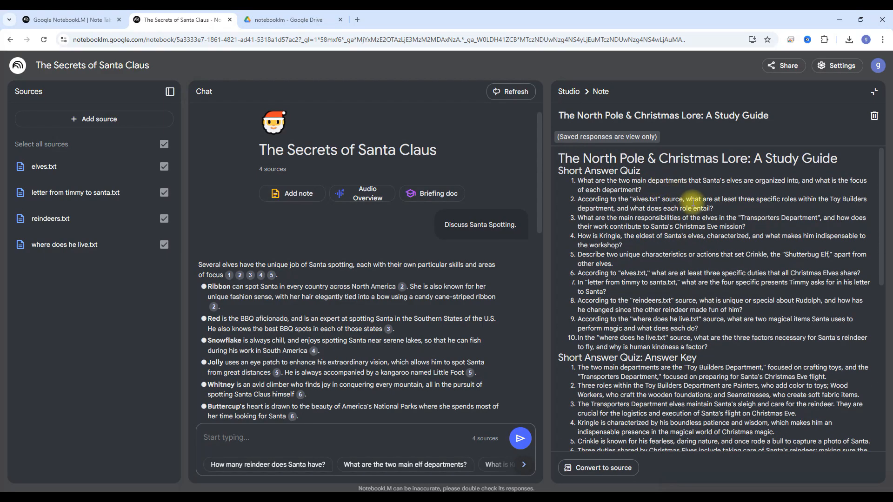
scroll(670, 248, down, 1)
scroll(670, 246, down, 4)
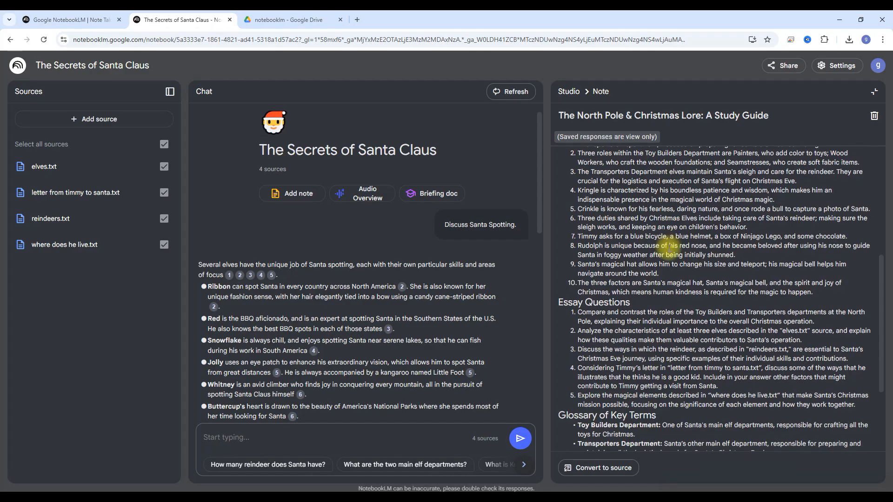
scroll(669, 249, up, 5)
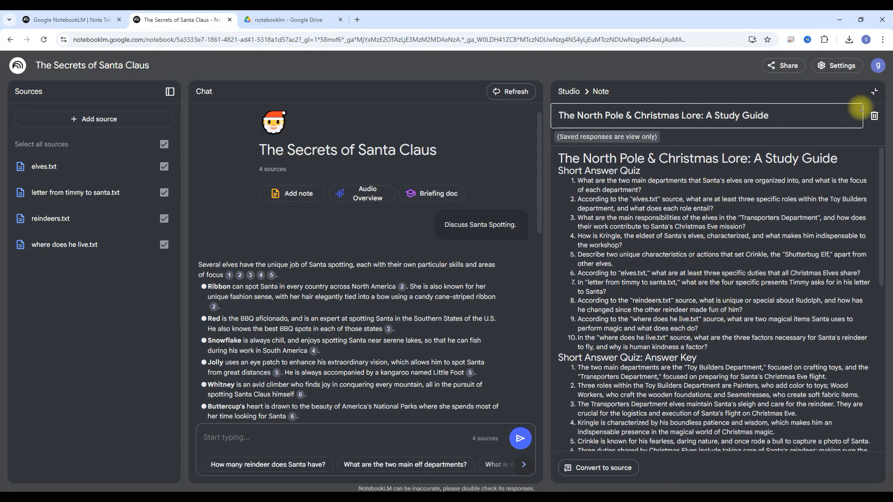
click(873, 92)
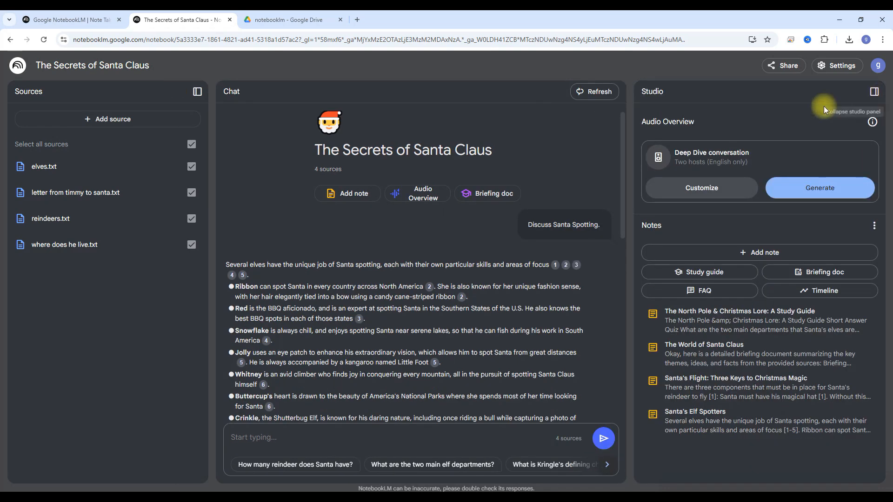
Generate an FAQ from the four sources, read through its questions and answers, and close the note
click(701, 293)
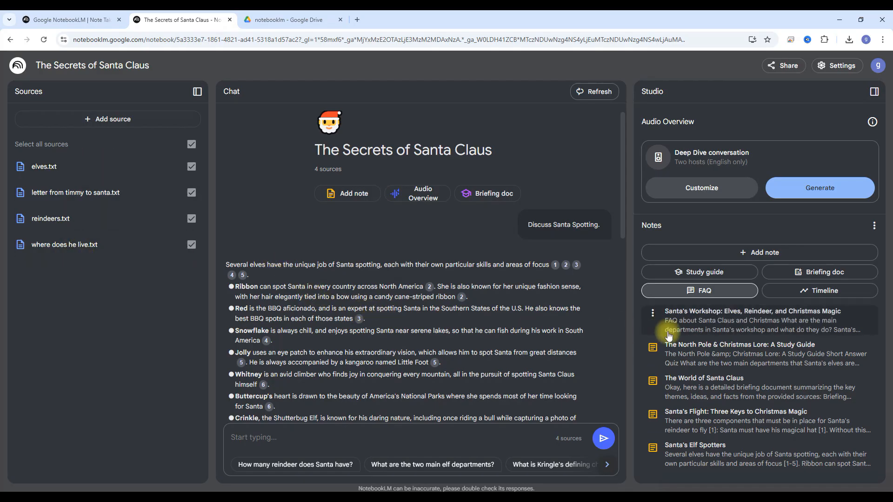
click(714, 326)
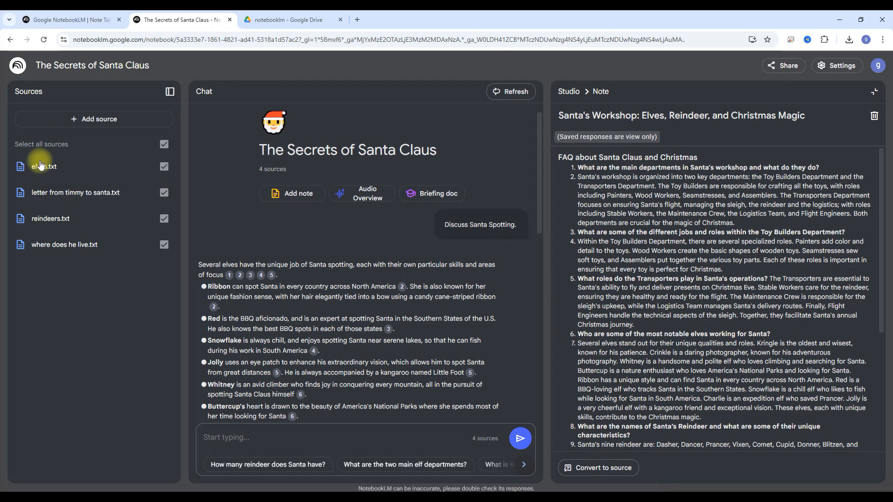
scroll(658, 212, down, 1)
scroll(658, 212, down, 4)
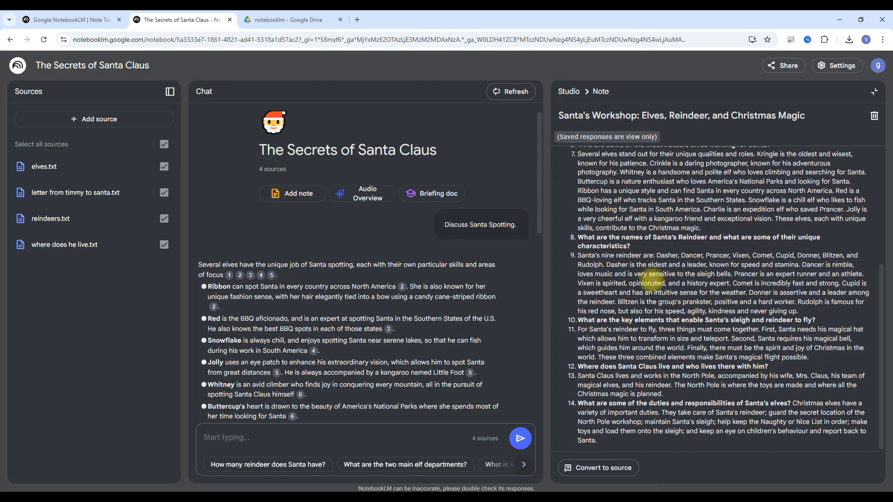
scroll(651, 282, up, 4)
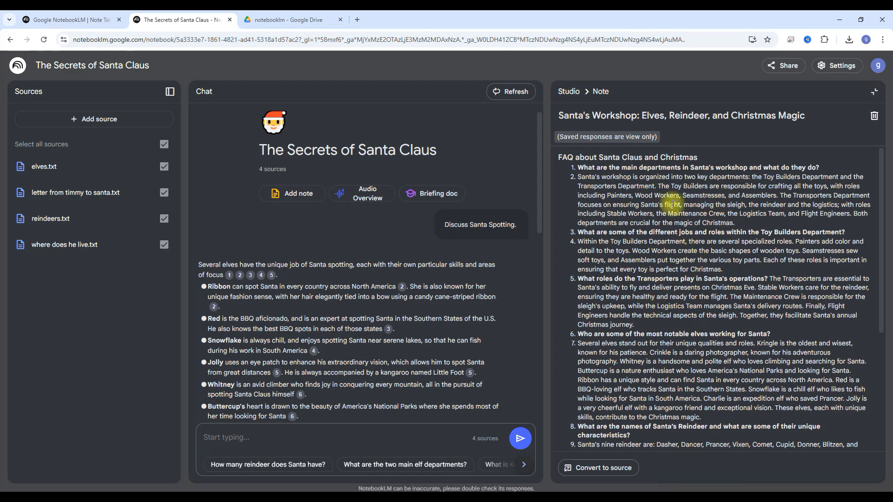
click(664, 115)
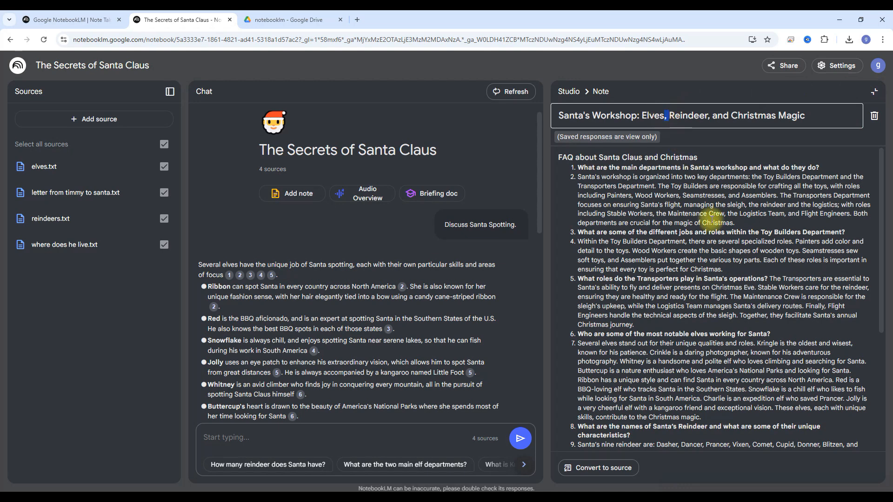
click(872, 93)
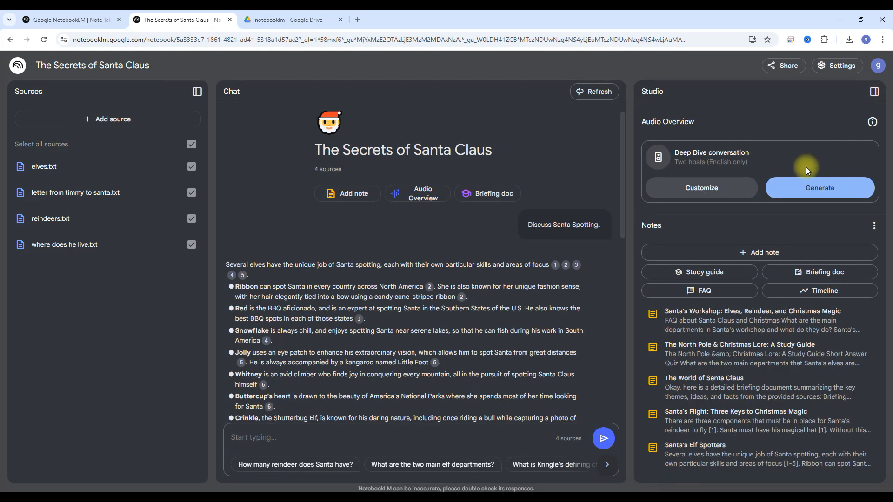
Generate a timeline from the four sources, read its events and cast of characters, and close the note
click(820, 291)
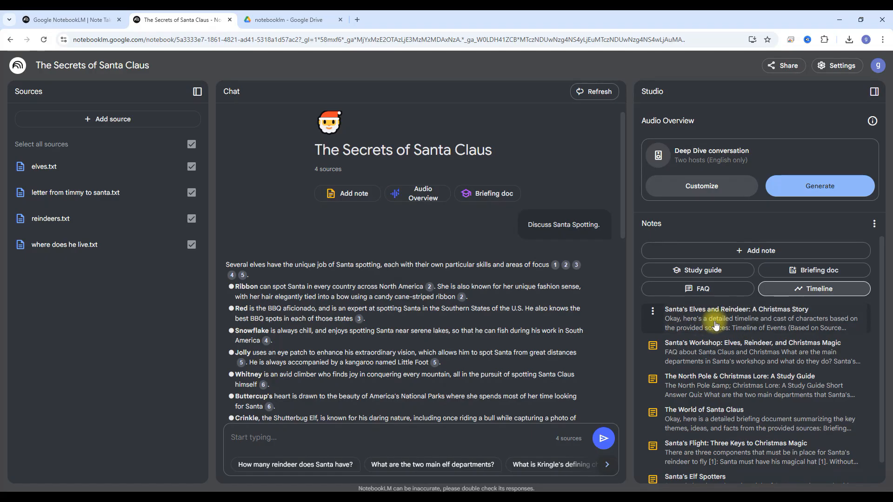
click(710, 325)
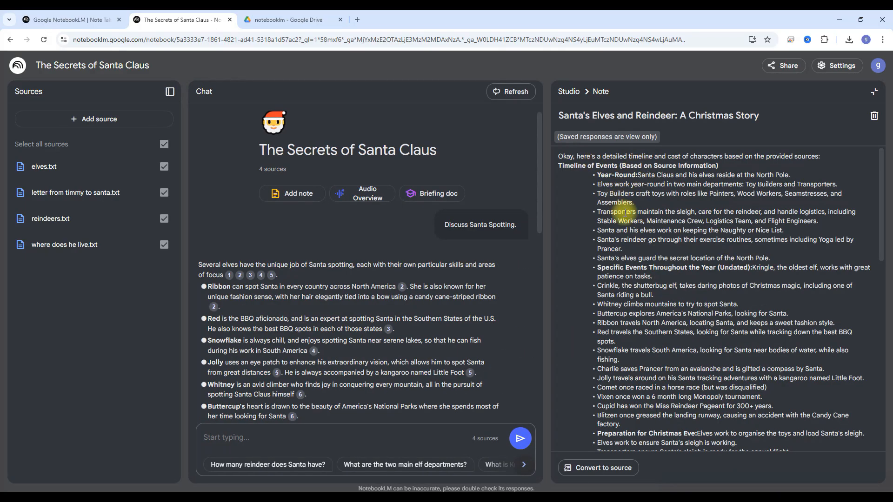
scroll(660, 321, down, 10)
scroll(657, 313, up, 10)
scroll(632, 210, down, 10)
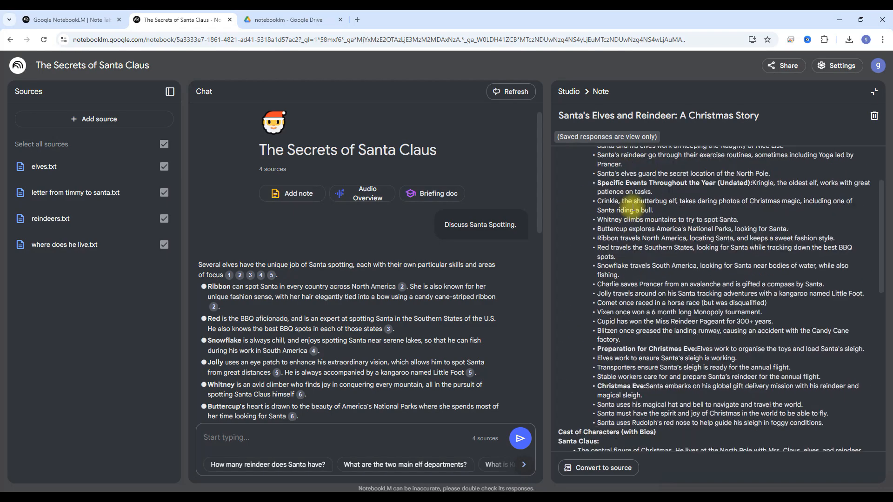
scroll(632, 212, down, 1)
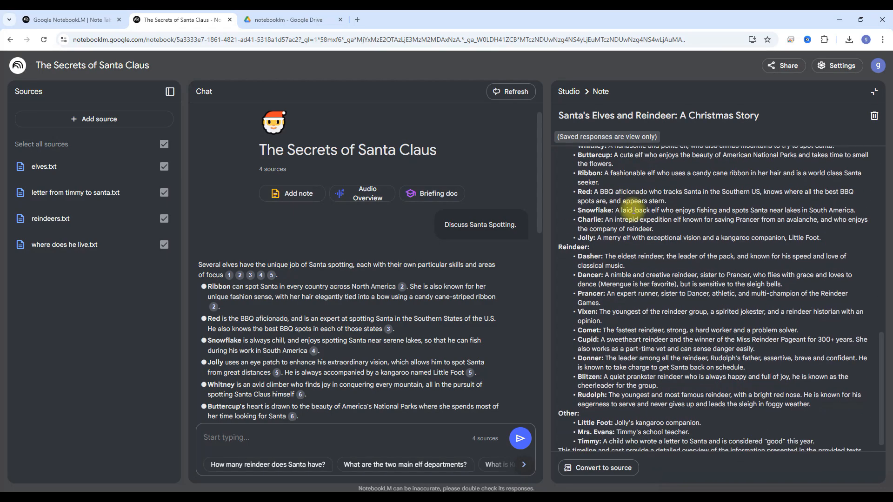
scroll(669, 370, up, 10)
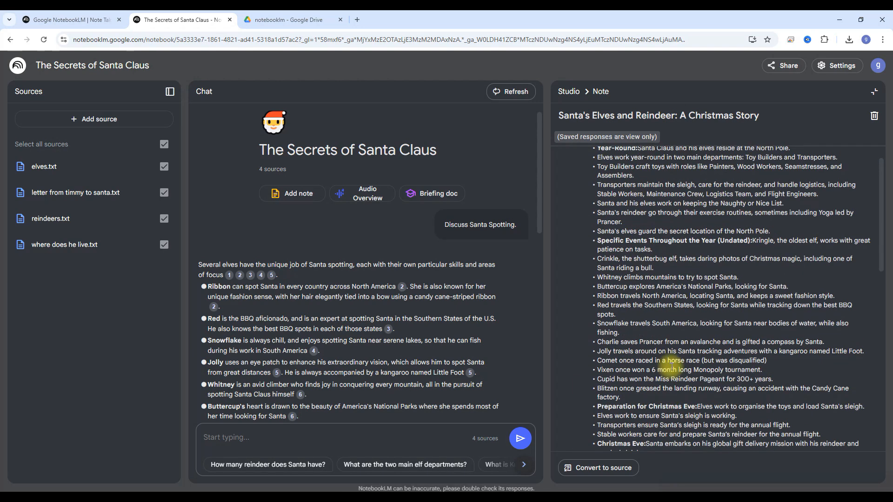
scroll(674, 363, up, 1)
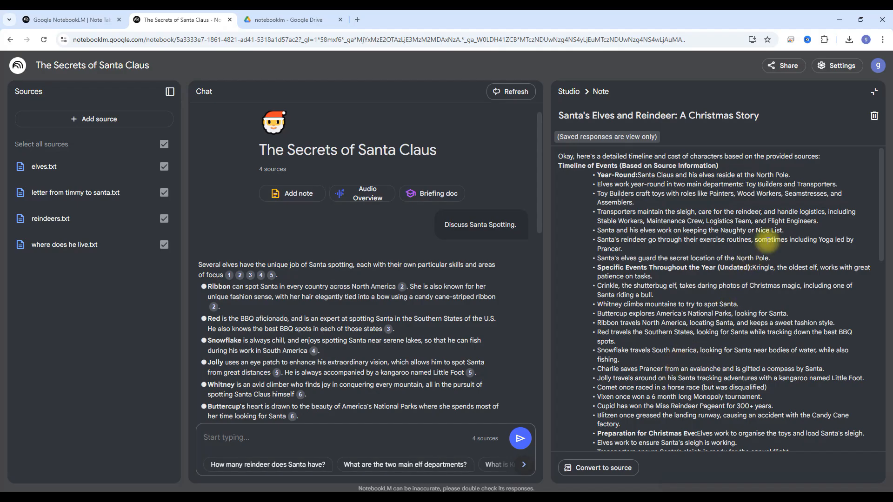
click(876, 93)
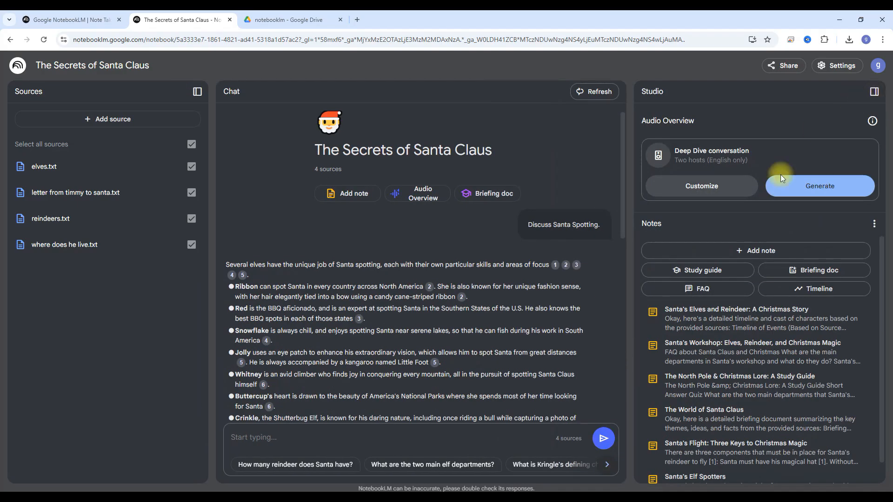
Look over the list of saved notes and browse the suggested questions for the chat
scroll(728, 333, down, 1)
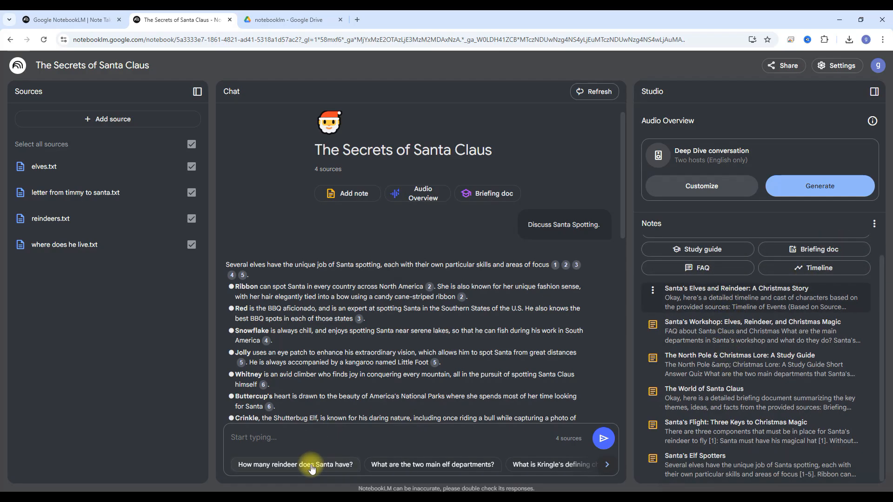
click(605, 464)
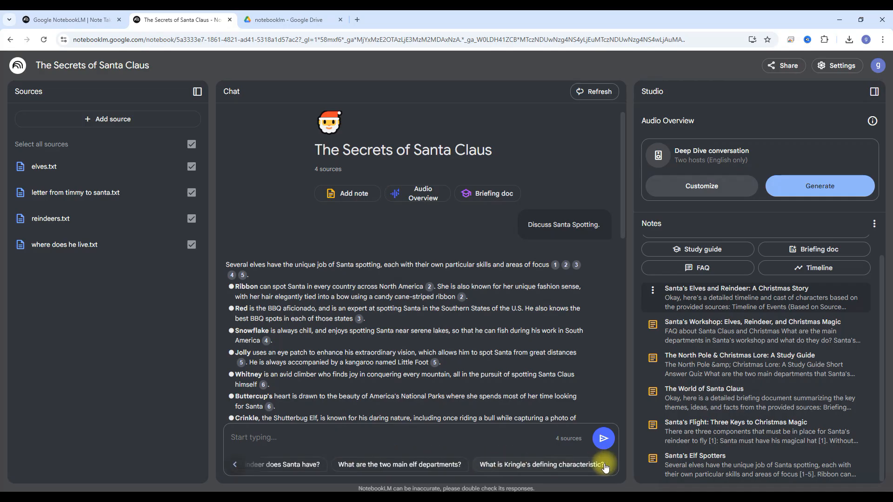
click(235, 464)
Ask the chat "who else lives with santa apart from the elves?"
click(261, 438)
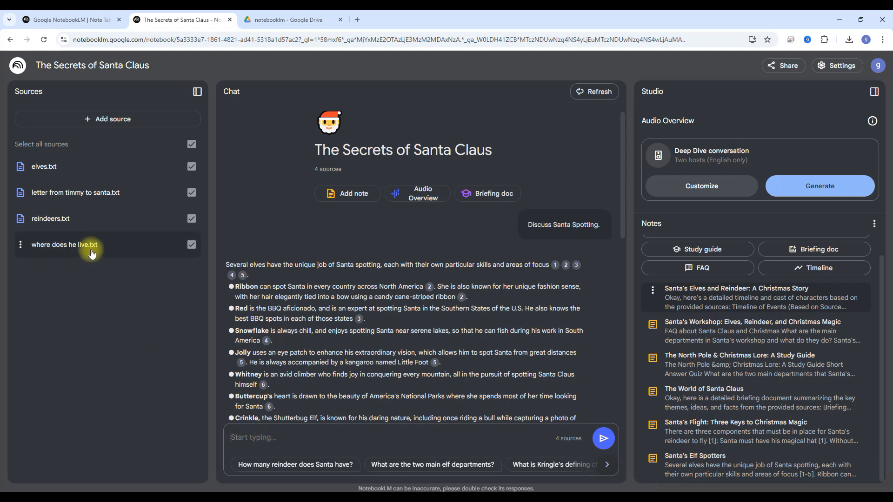
text(wh)
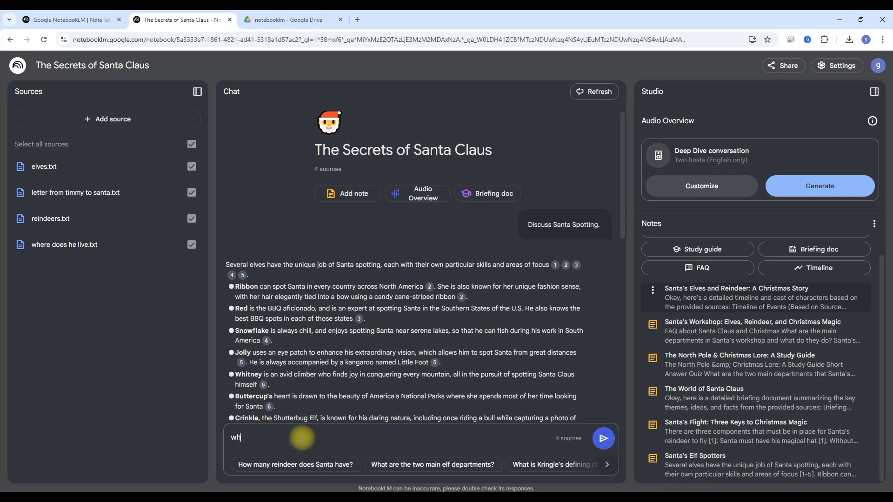
key(BackSpace)
key(BackSpace)
key(BackSpace)
text(lse lives wi)
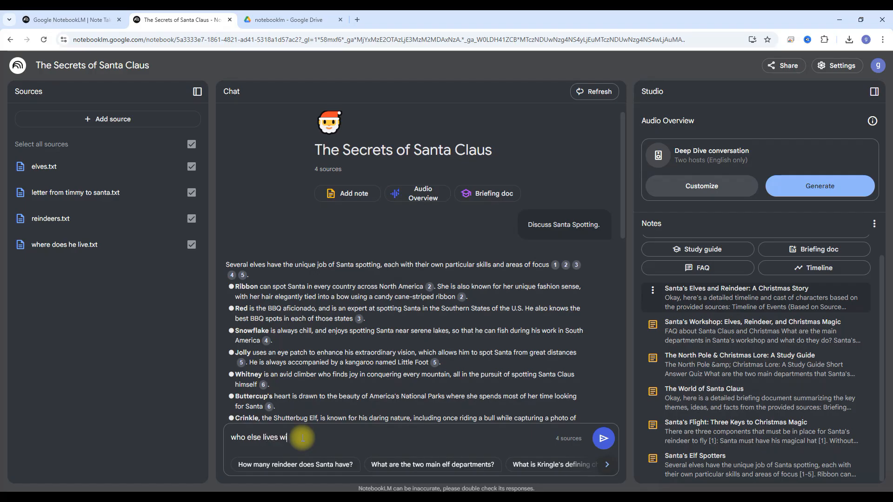
text(e)
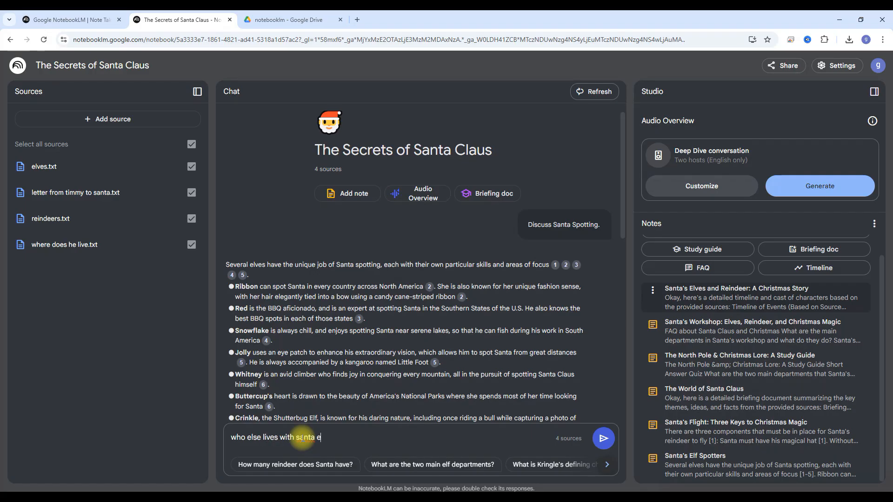
text(xceapart from teh)
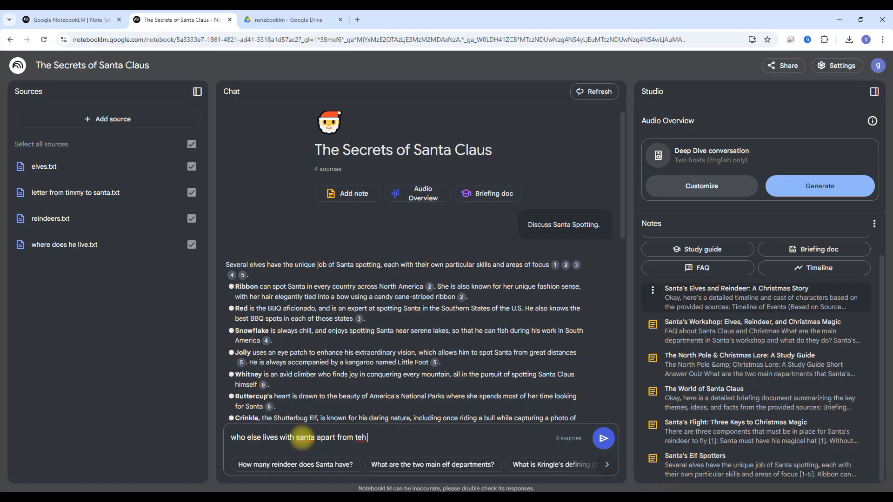
key(BackSpace)
key(BackSpace)
key(BackSpace)
text(the)
key(Return)
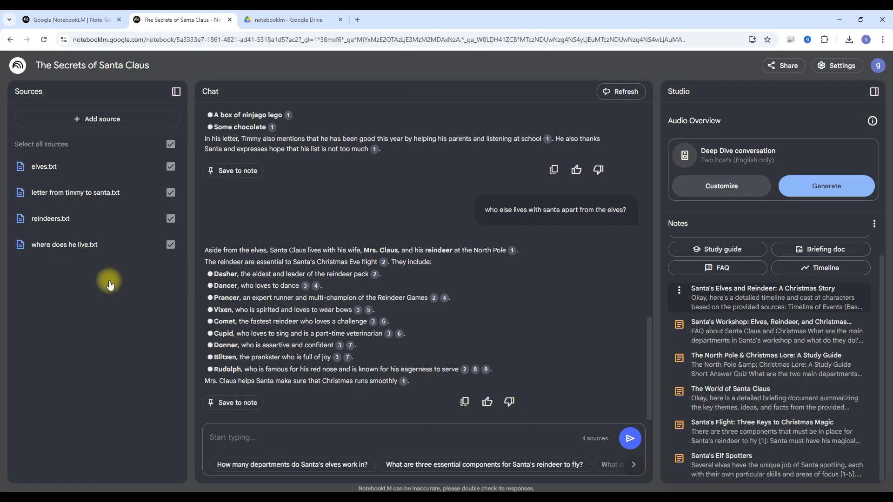
Review the chat from its latest answer back to the beginning and look at the ways to add sources
click(486, 401)
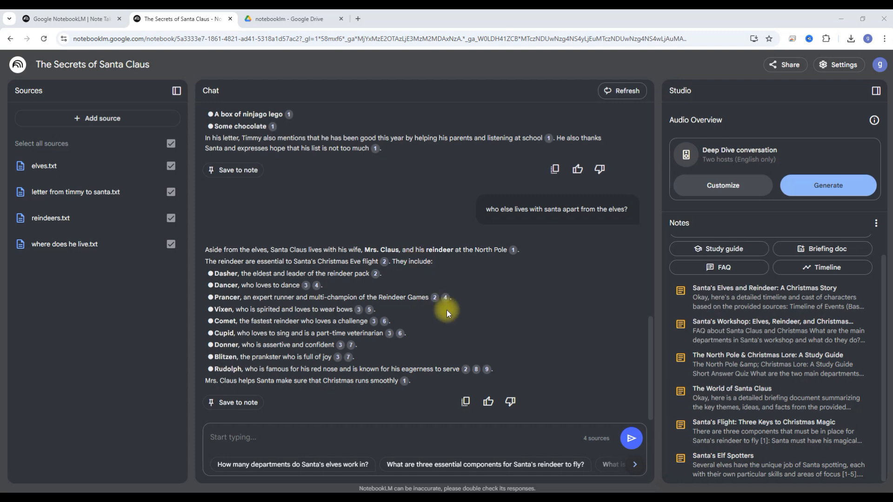
scroll(435, 307, up, 15)
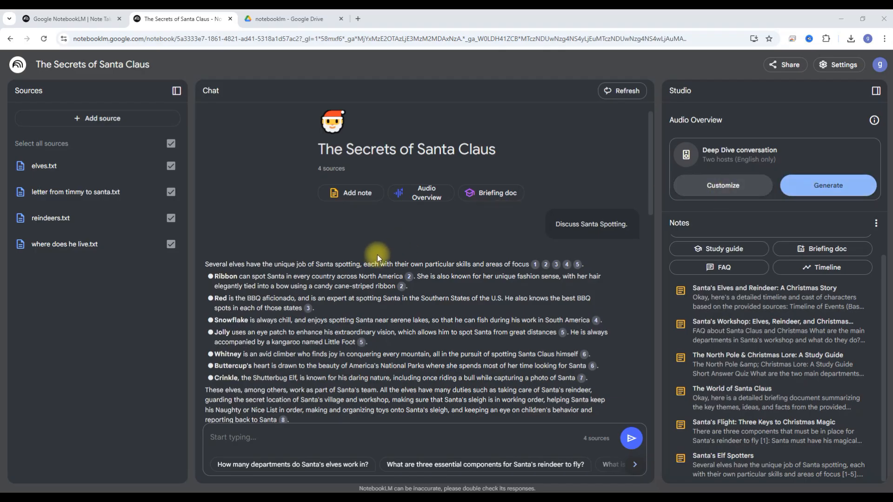
click(96, 120)
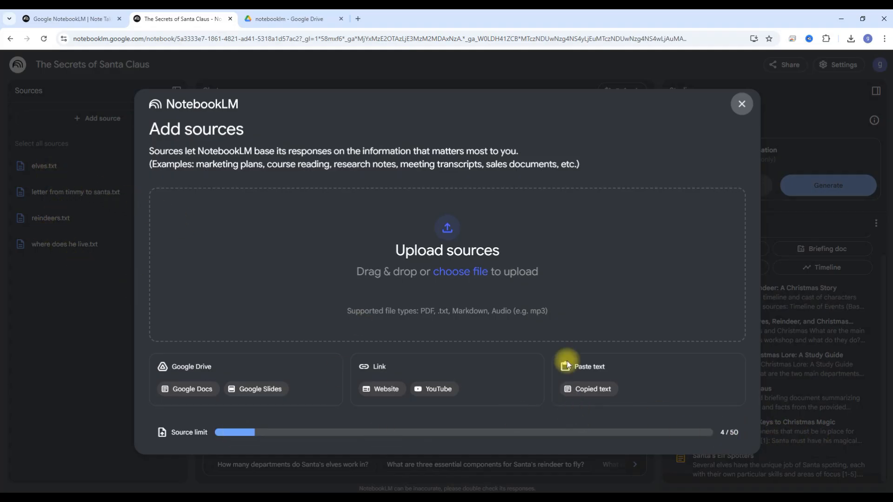
click(741, 104)
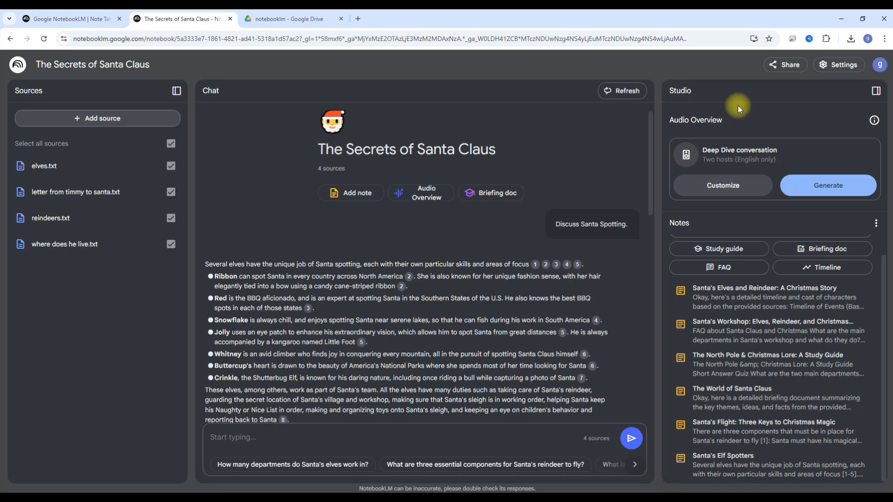
Convert the saved timeline note "Santa's Elves and Reindeer: A Christmas Story" into a source and close the note
click(736, 292)
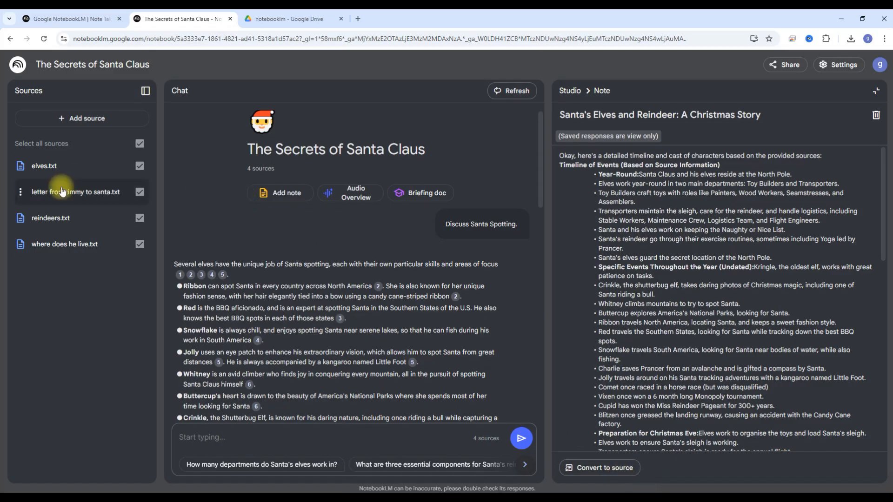
click(606, 469)
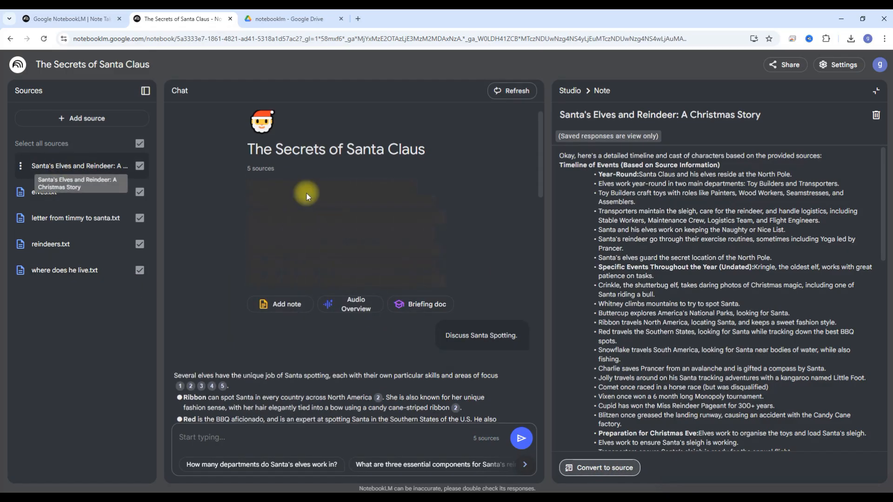
click(875, 90)
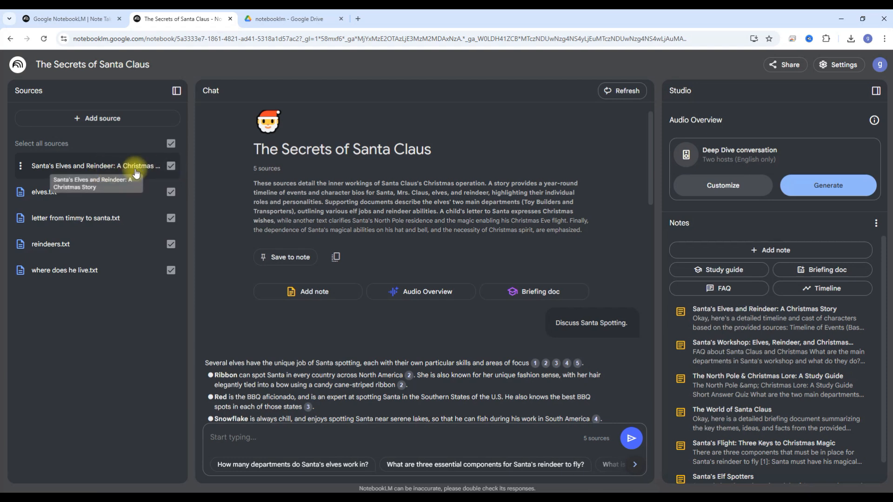
Deselect the source made from the timeline note and remove it from the notebook
click(171, 166)
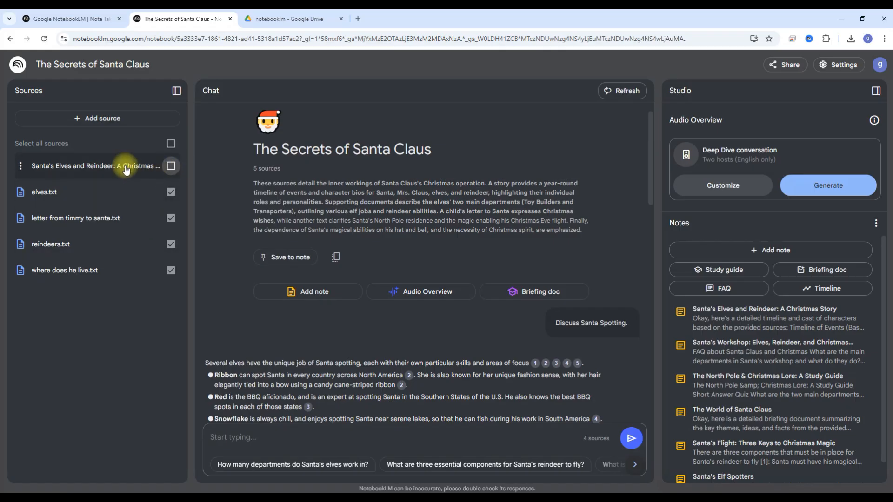
click(21, 166)
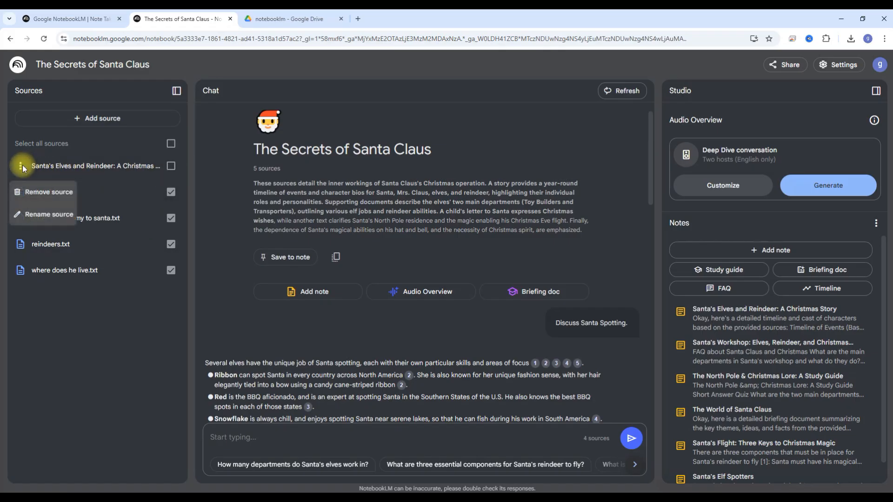
click(42, 193)
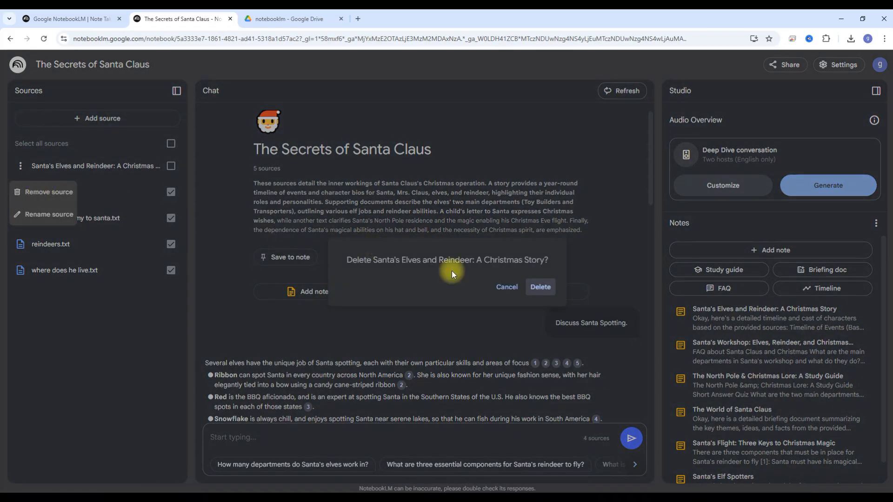
click(541, 288)
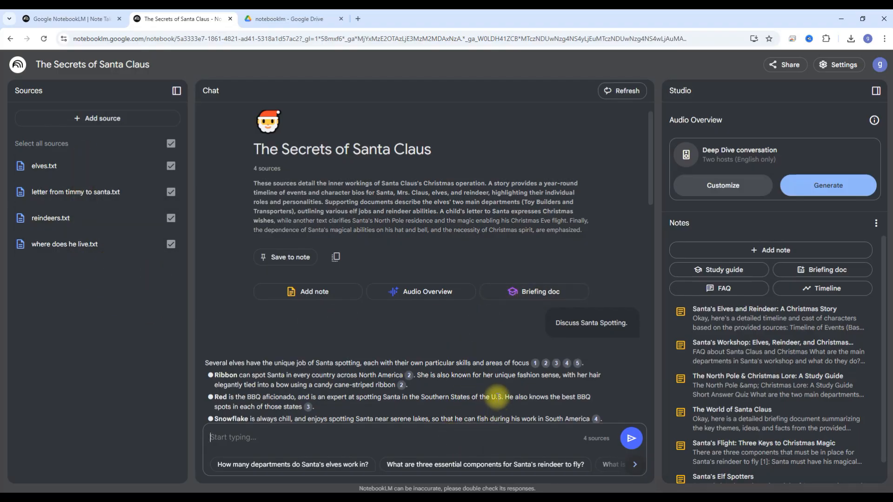
scroll(492, 392, down, 3)
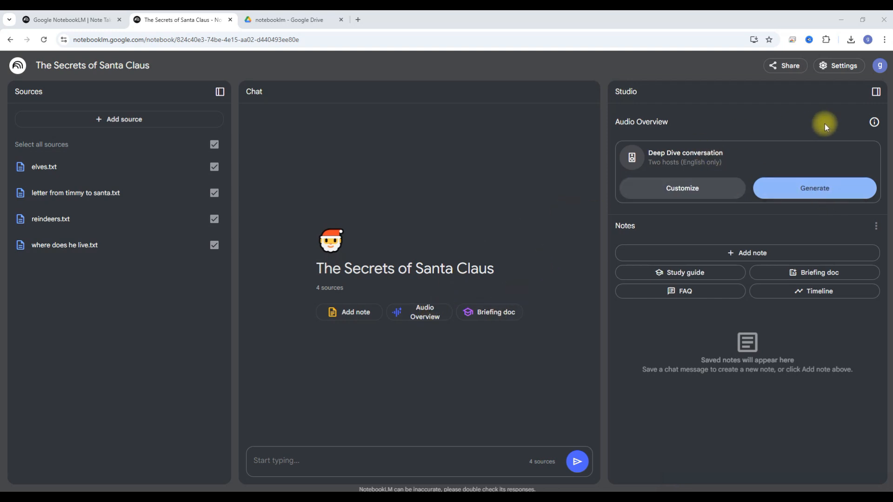
Read the information notes about Audio Overviews through to the end and dismiss them
mouse_move(873, 123)
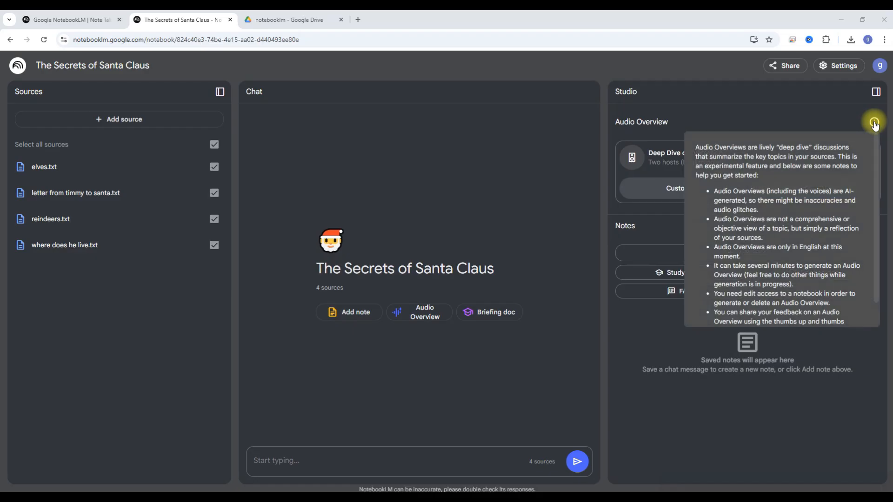
scroll(755, 191, down, 1)
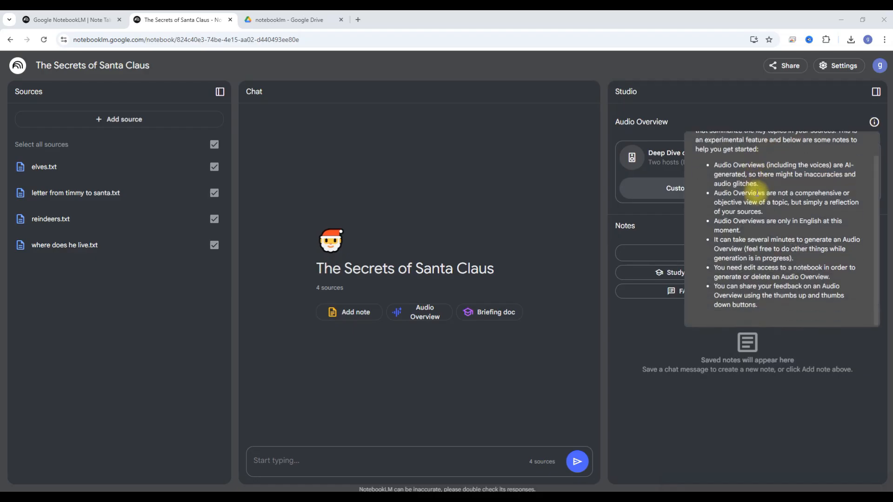
scroll(756, 192, up, 1)
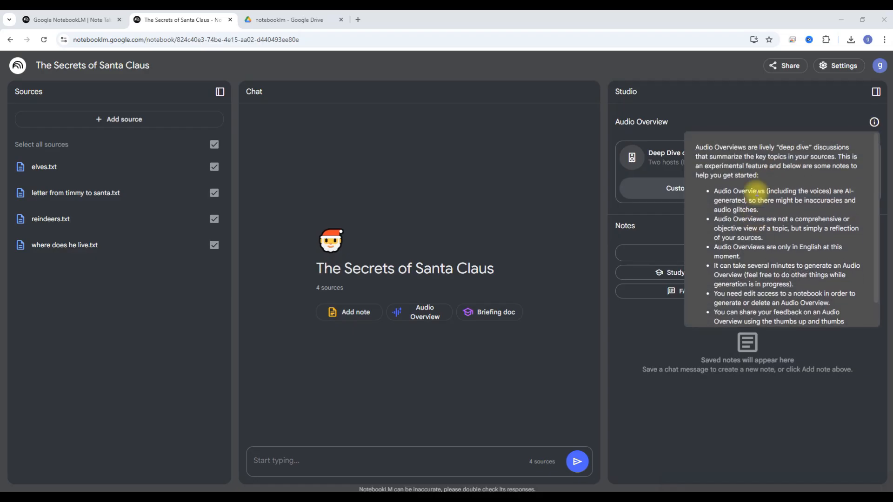
scroll(756, 192, down, 1)
click(448, 465)
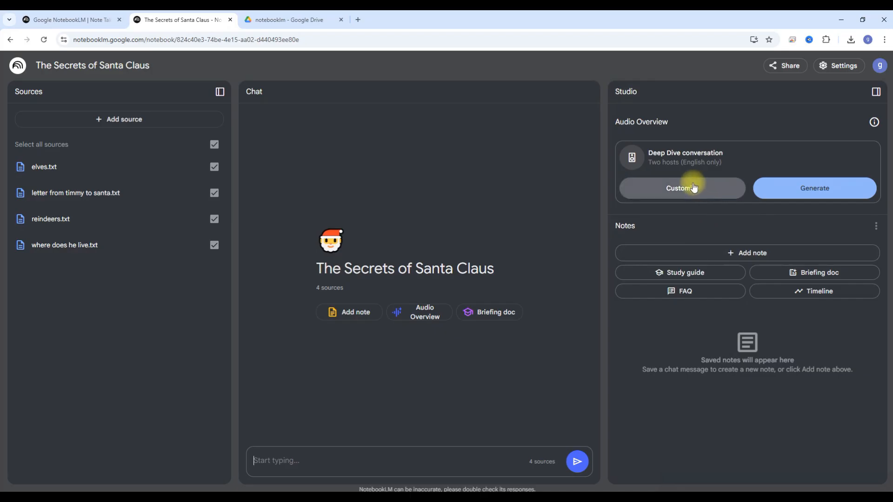
Generate a Deep Dive audio overview from the four sources and listen to about the first 20 seconds
click(428, 317)
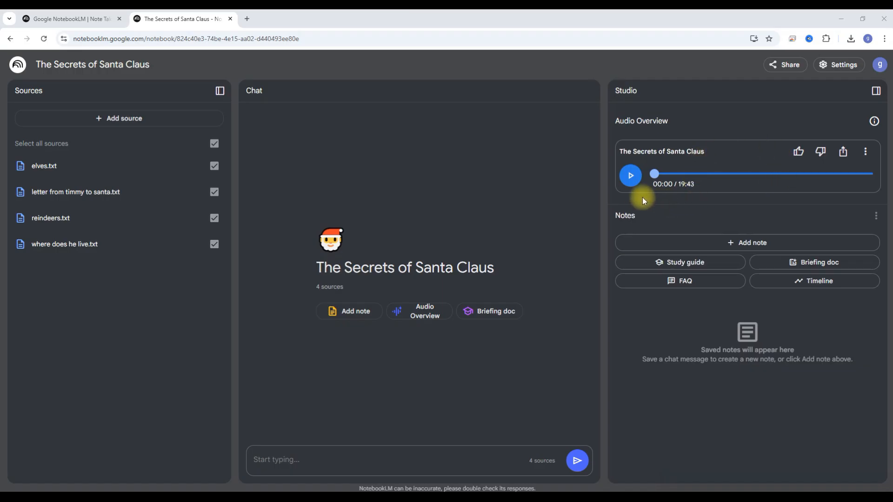
click(632, 182)
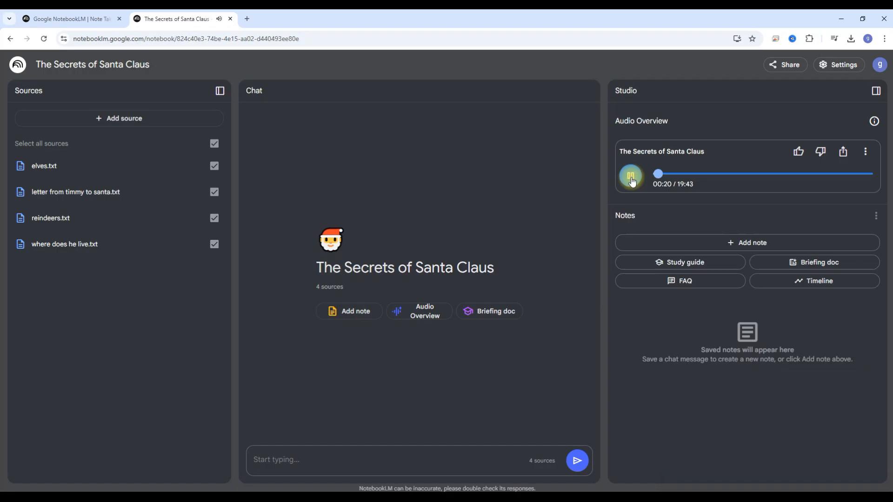
click(627, 177)
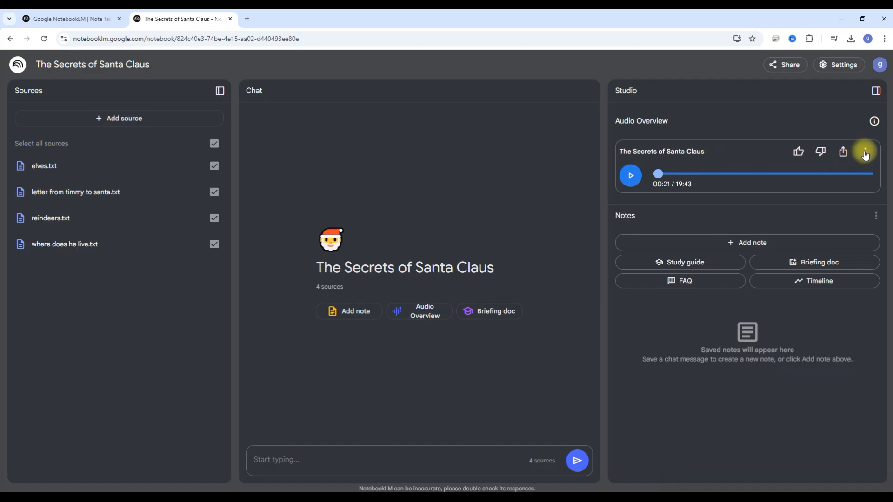
Look over the audio overview's options for playback speed, downloading and deleting
click(865, 152)
mouse_move(796, 182)
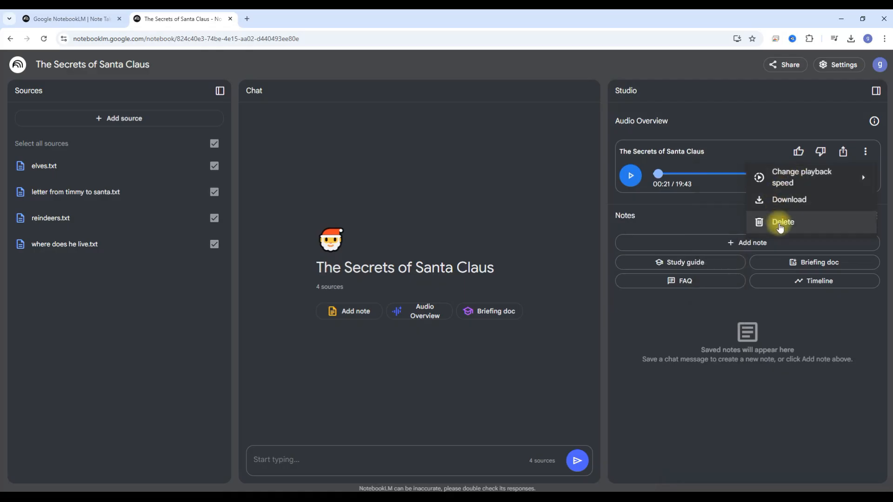
click(649, 193)
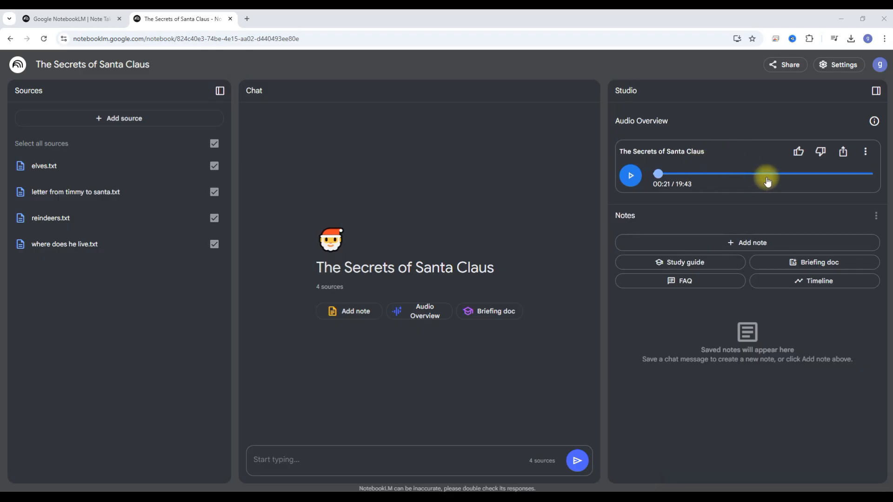
Delete the first audio overview from the notebook
click(865, 151)
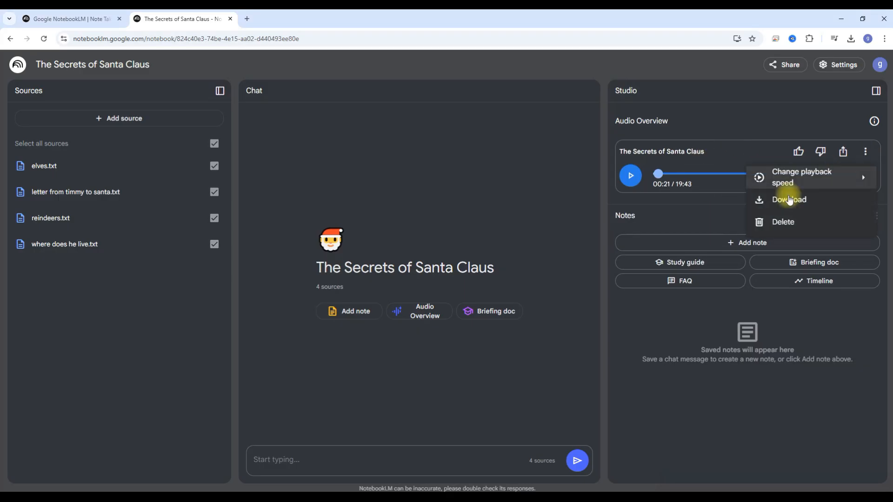
click(774, 224)
click(477, 289)
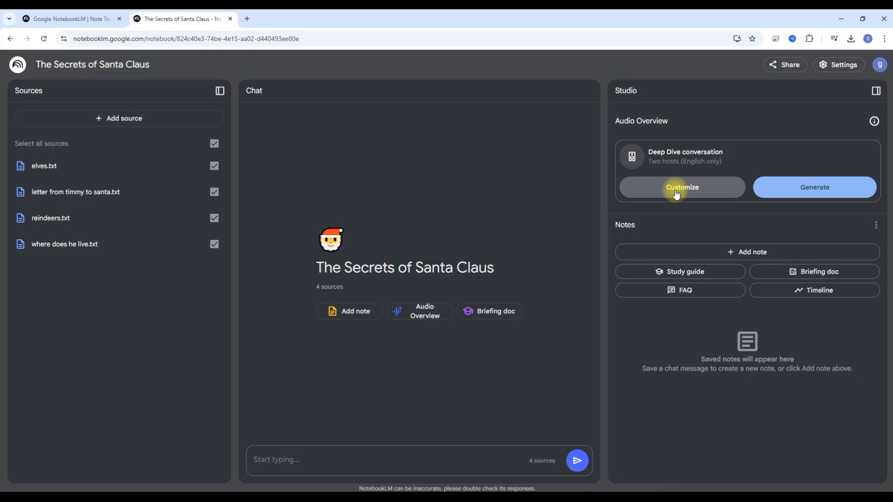
Generate another Deep Dive audio overview of the sources and listen to about its first 10 seconds
click(819, 188)
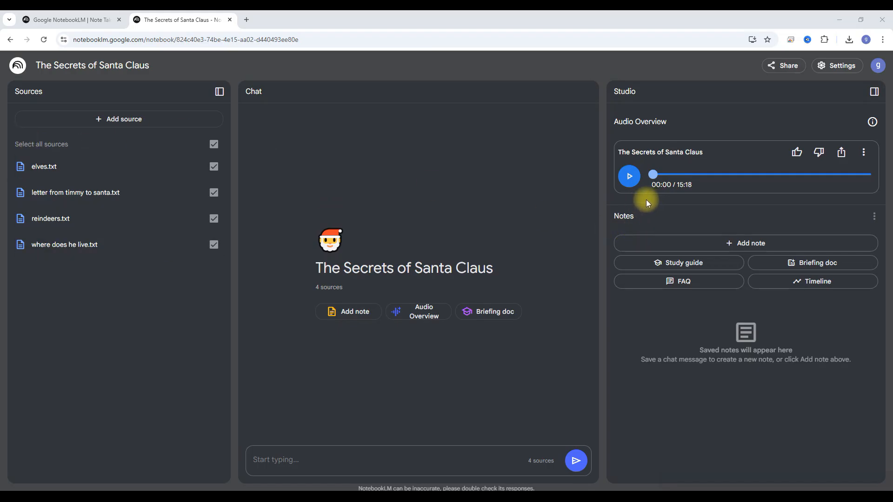
click(630, 180)
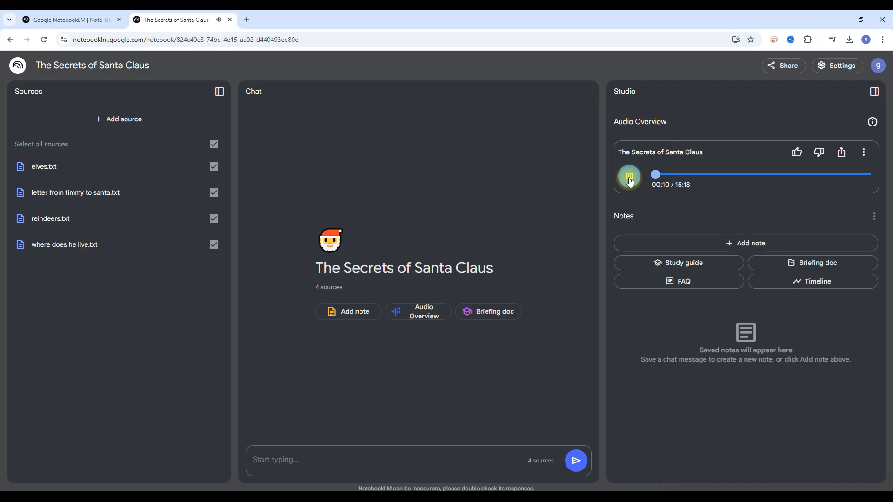
click(629, 177)
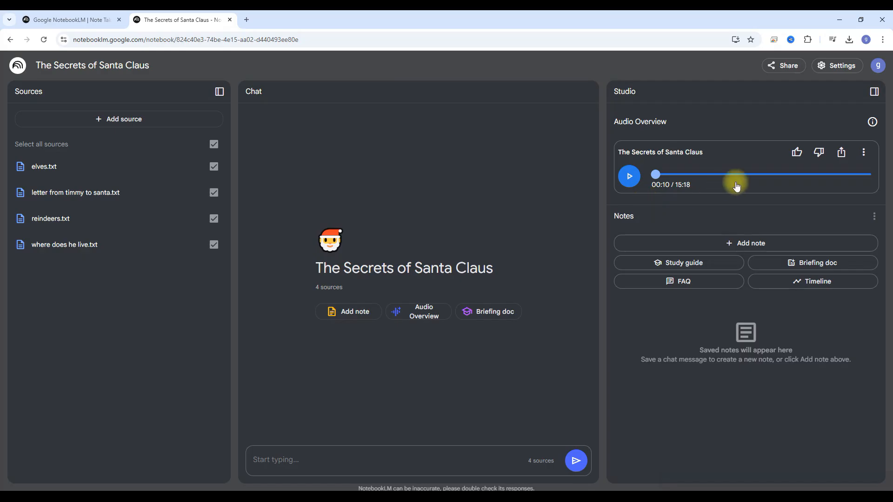
Delete the second audio overview from the notebook
click(864, 154)
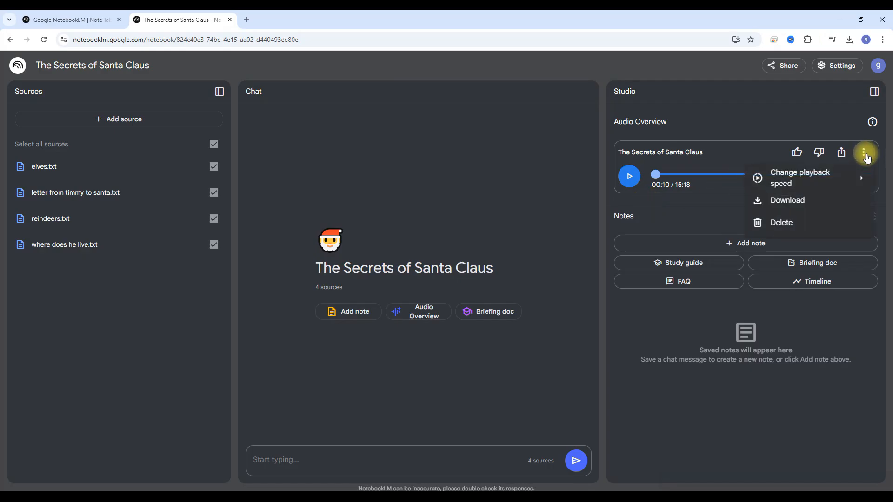
click(791, 222)
click(483, 291)
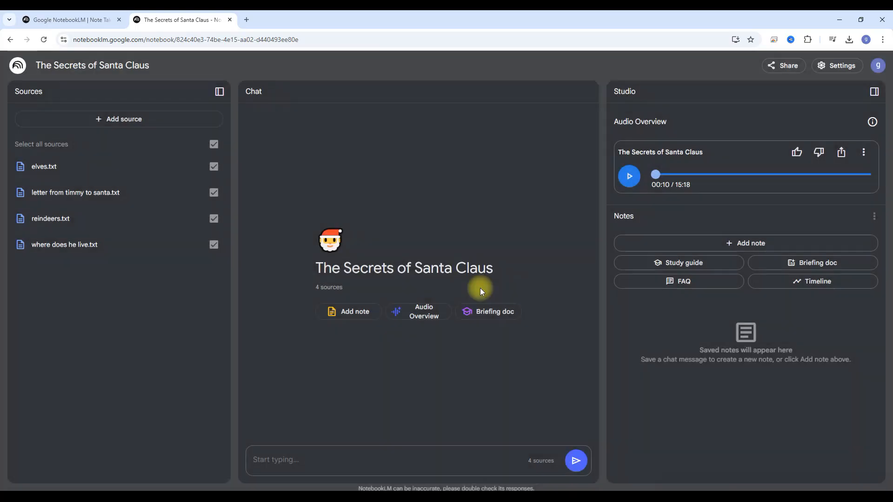